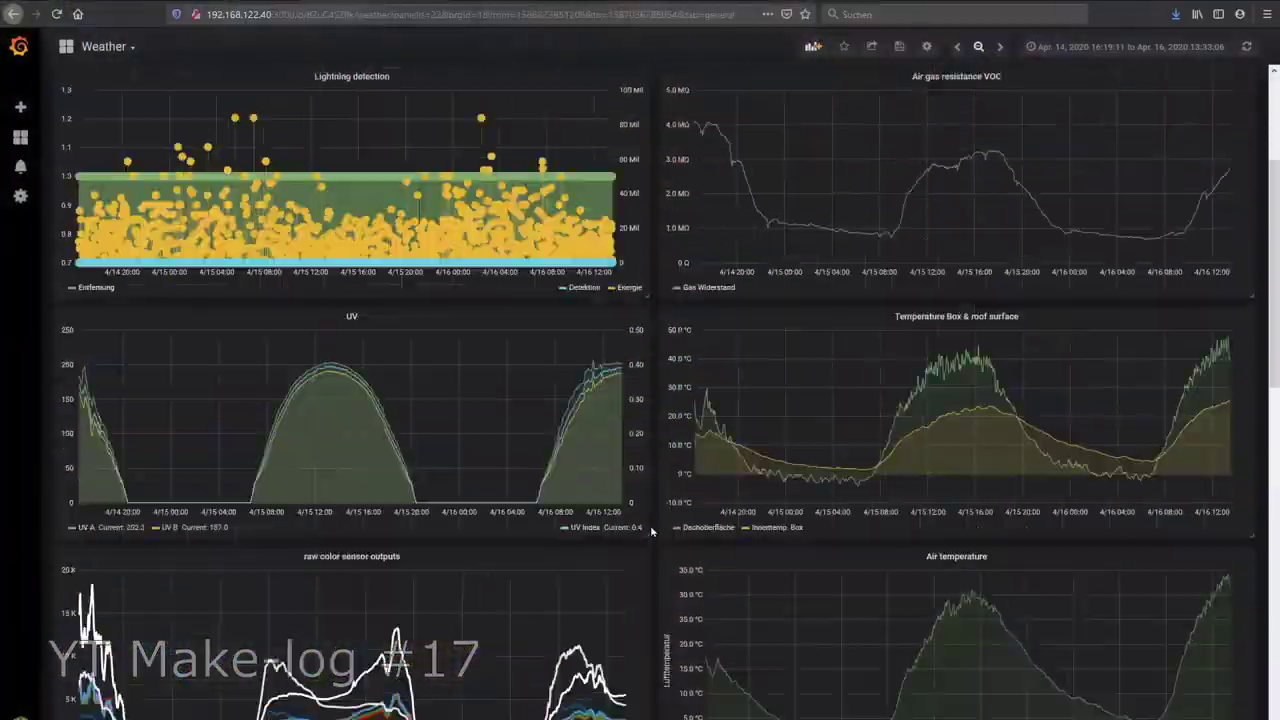
# Step: Look over the light and color temperature charts on the Weather dashboard and the Wetterbox flow in Node-RED
pyautogui.scroll(-6, 651, 531)
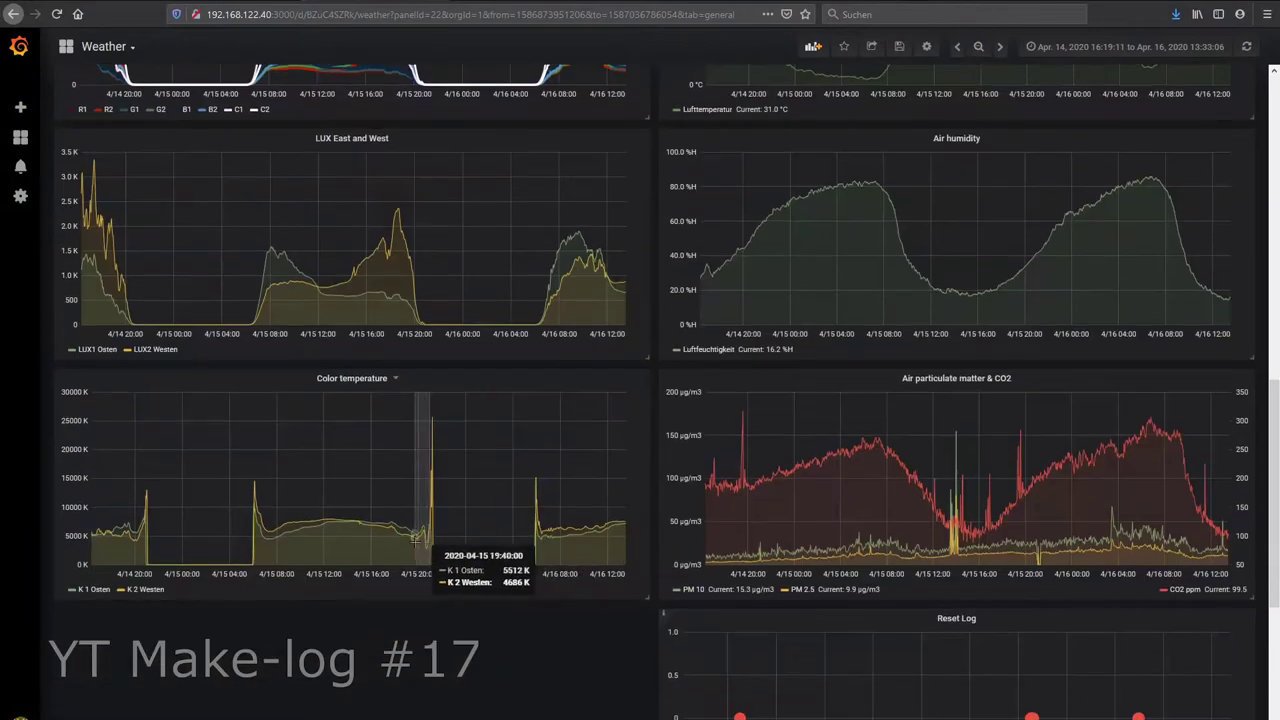
pyautogui.moveTo(413, 539); pyautogui.dragTo(412, 539)
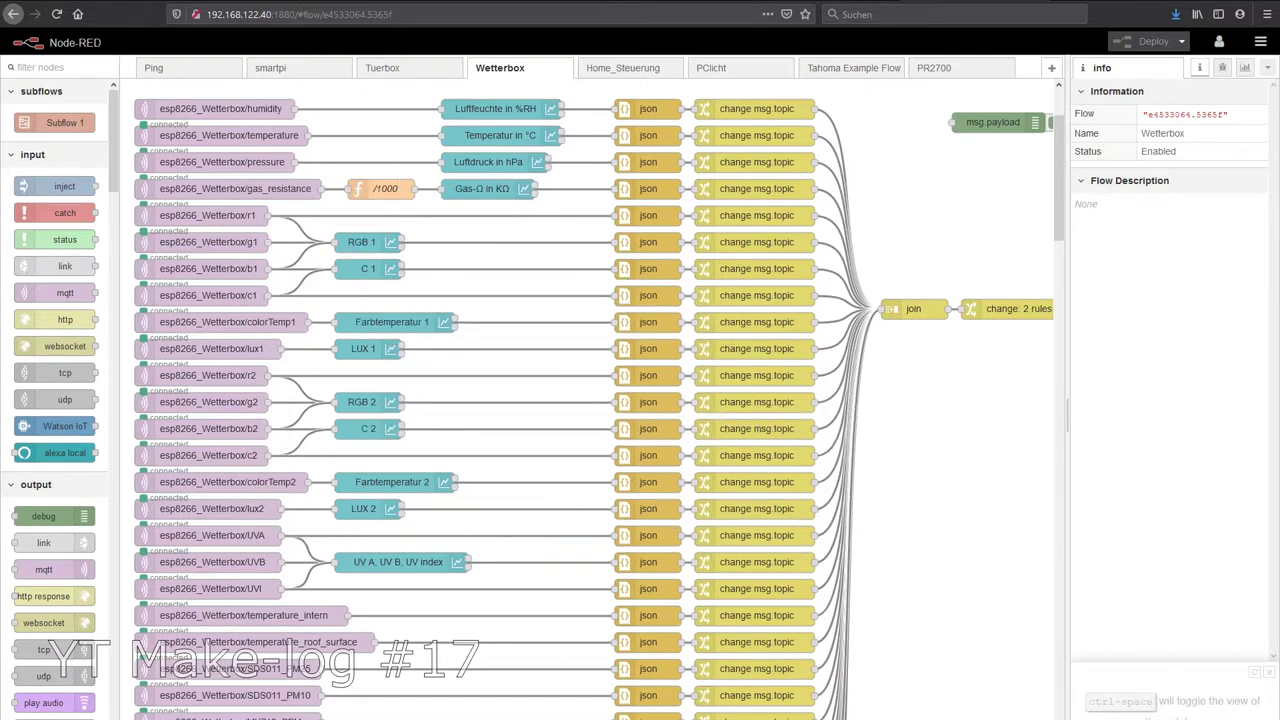
pyautogui.hscroll(4, 576, 400)
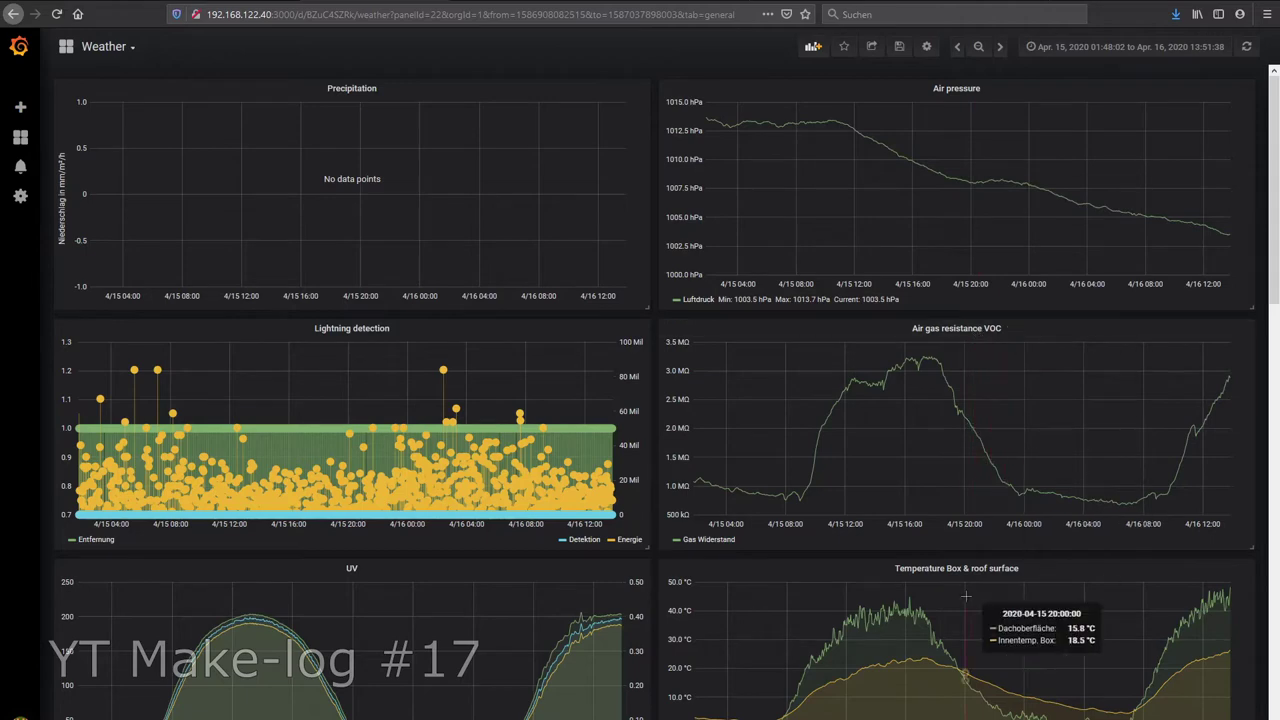
# Step: Examine the Weather dashboard's charts from precipitation and lightning detection through UV, light sensors, color temperature and particulate matter
pyautogui.scroll(-5, 1022, 593)
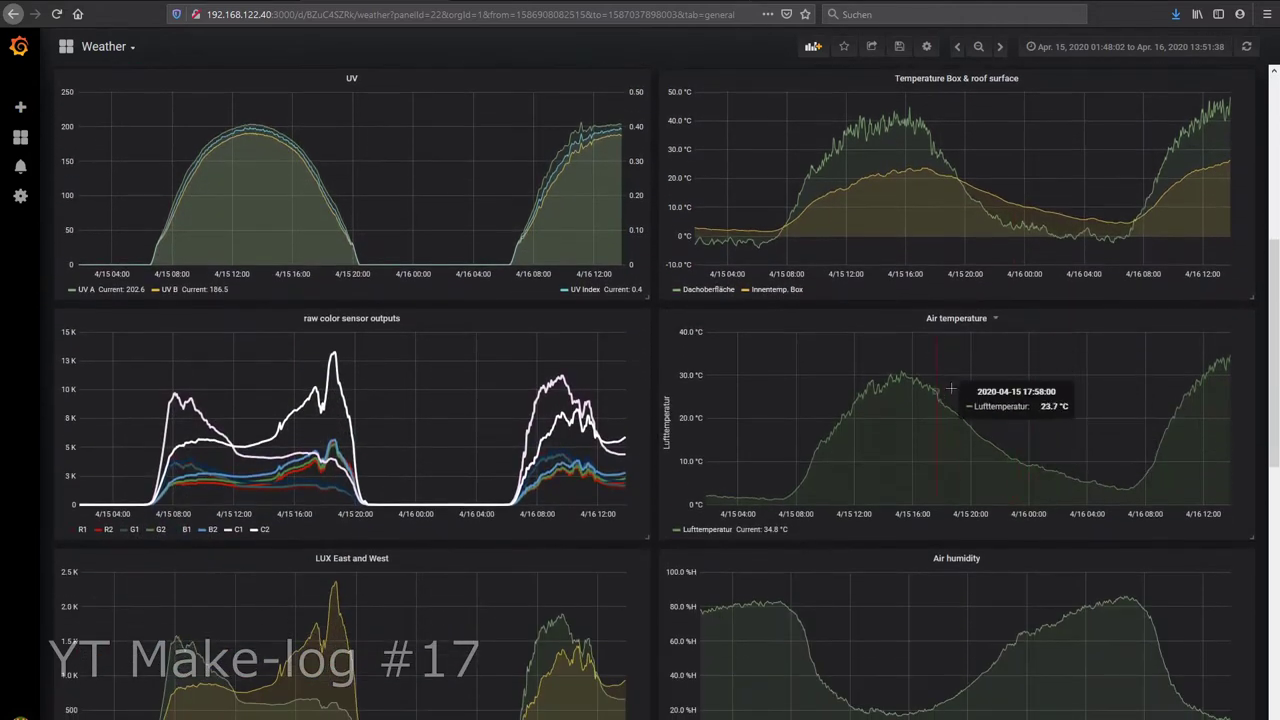
pyautogui.scroll(-4, 1050, 386)
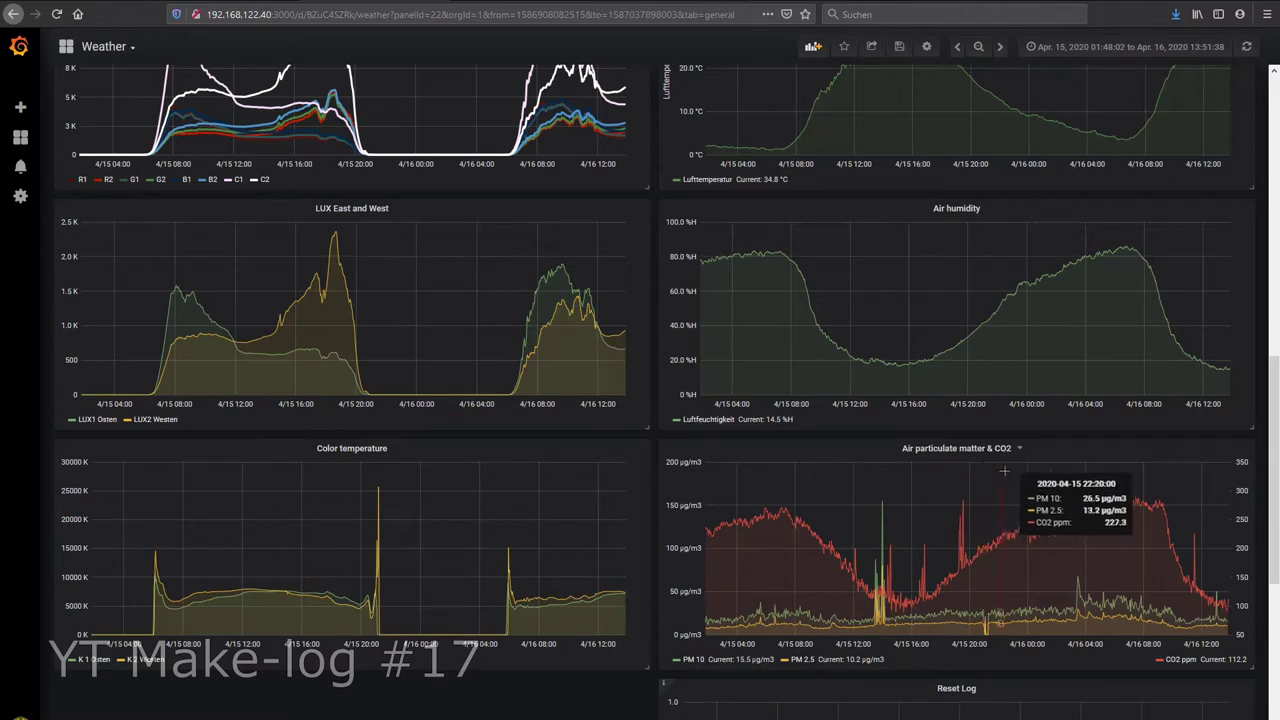
pyautogui.scroll(-10, 754, 462)
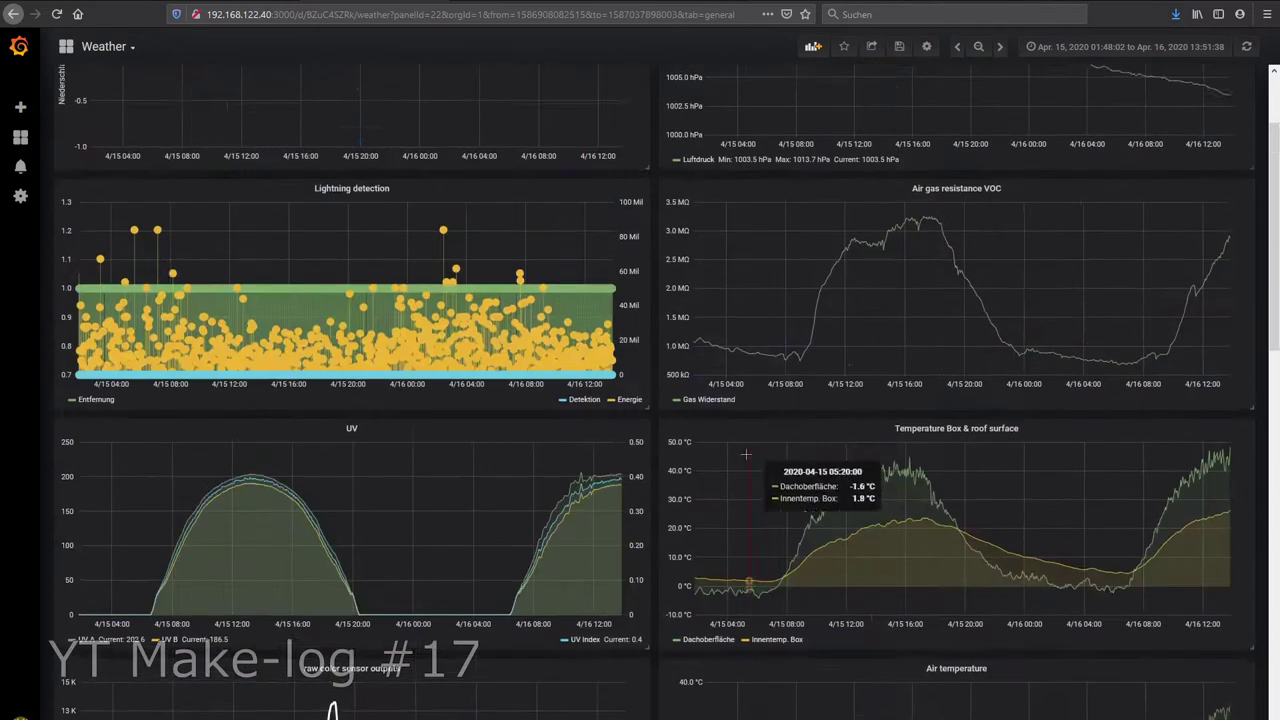
pyautogui.scroll(2, 720, 450)
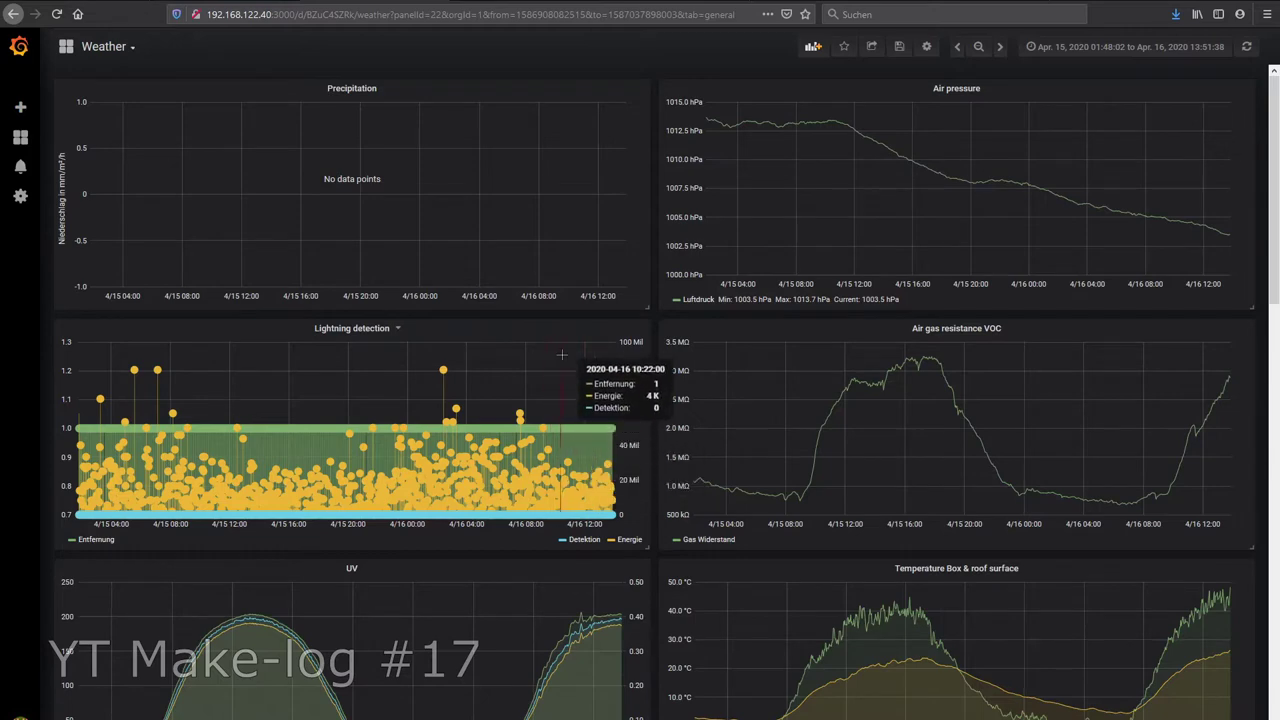
pyautogui.scroll(-5, 580, 440)
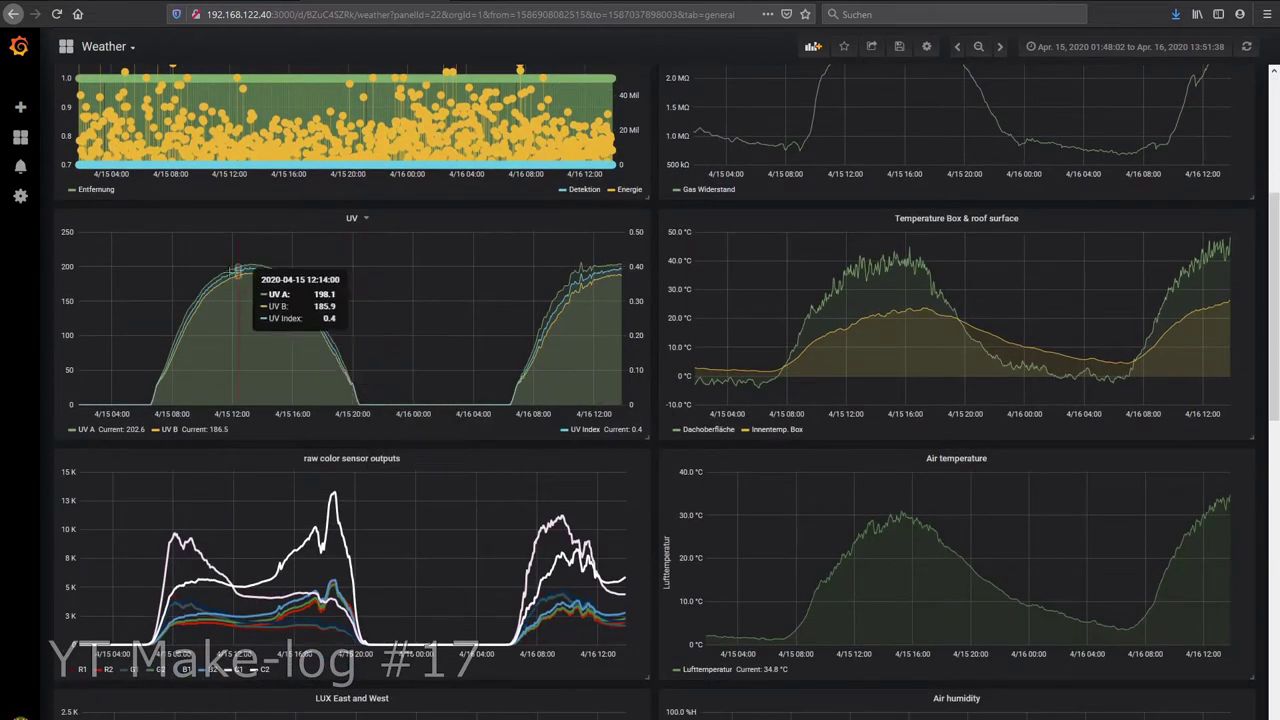
pyautogui.scroll(-2, 470, 480)
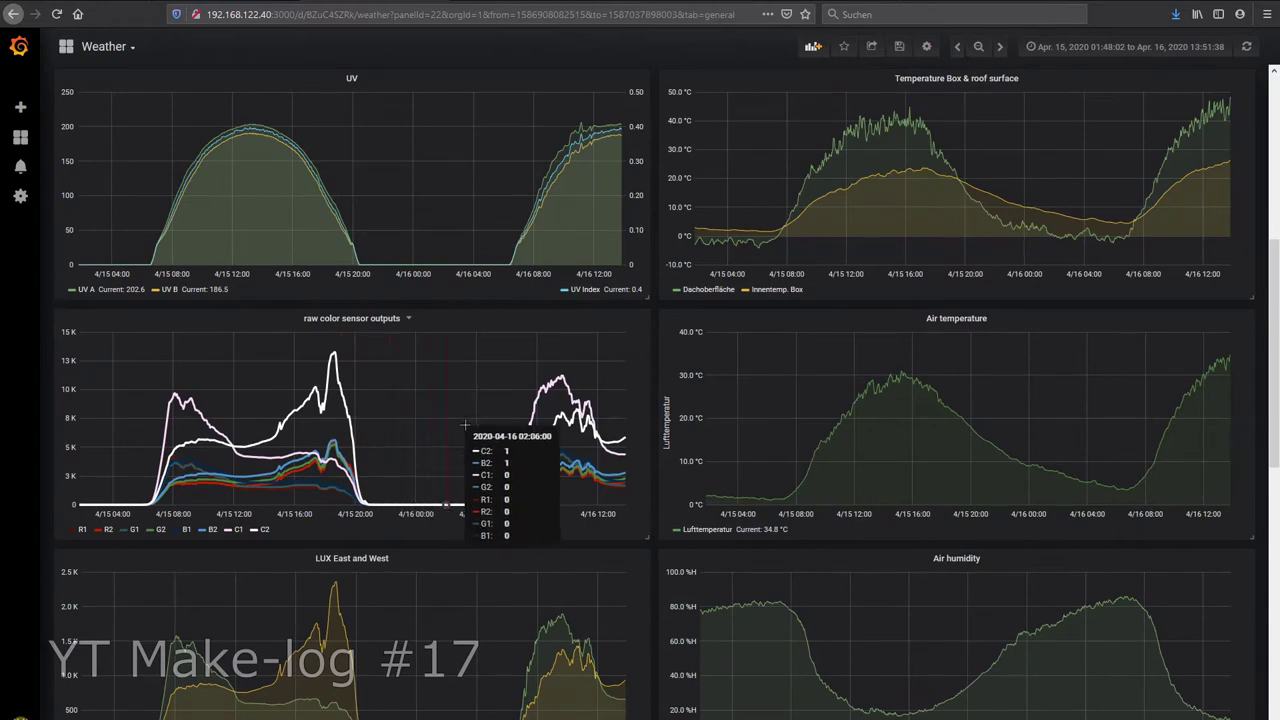
pyautogui.scroll(-4, 395, 390)
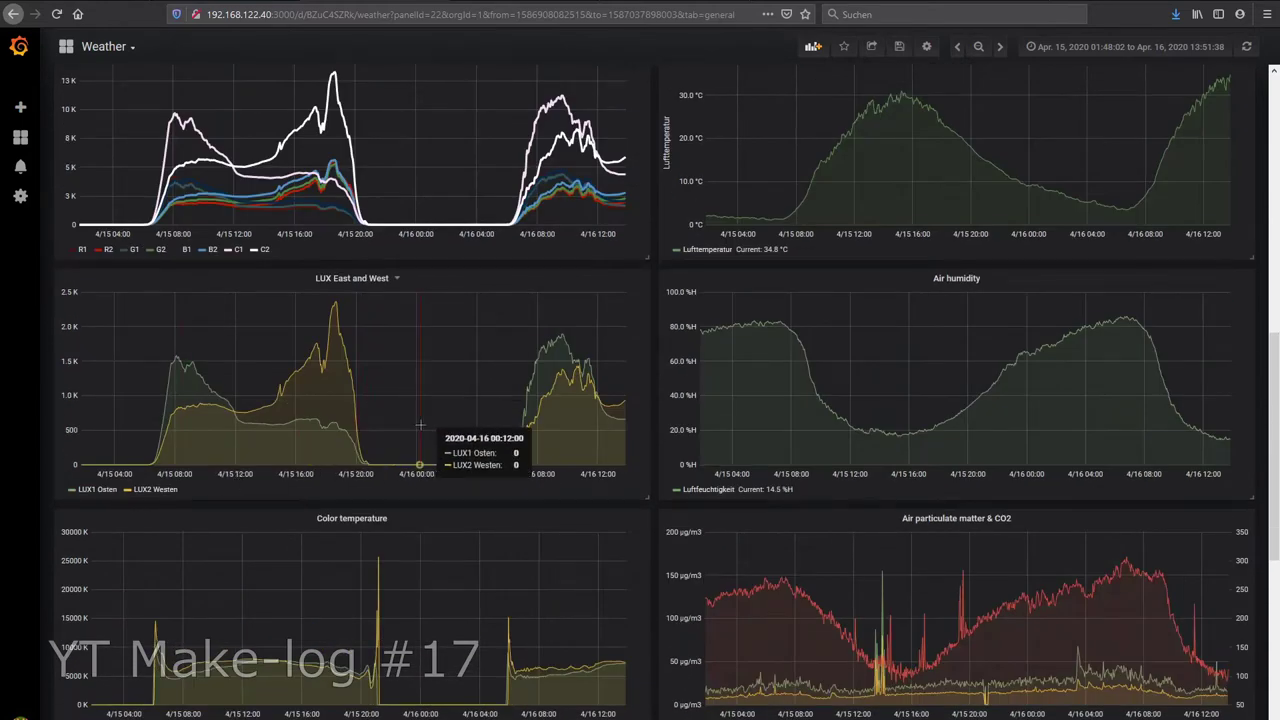
pyautogui.scroll(-2, 360, 450)
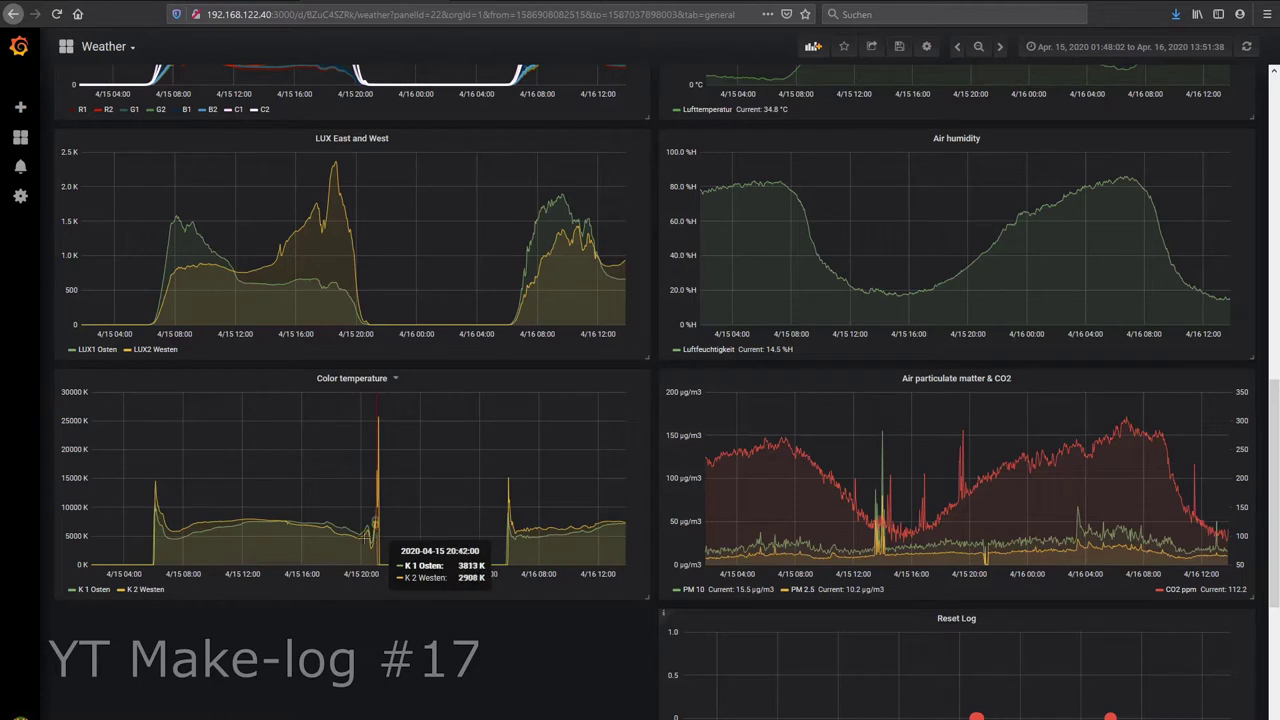
# Step: Narrow the time range on the Color temperature chart to the daytime of Apr. 15, 2020, and further to 19:53:02–20:50:33
pyautogui.moveTo(376, 540); pyautogui.dragTo(170, 545)
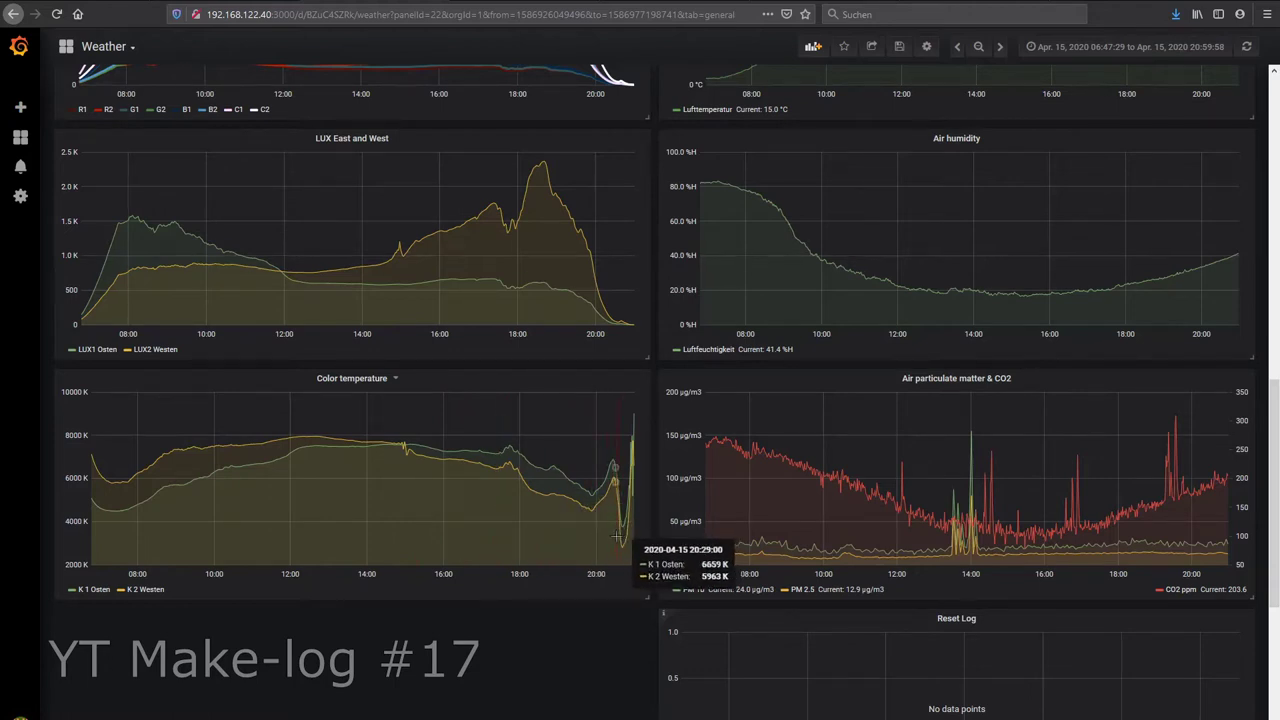
pyautogui.moveTo(592, 527); pyautogui.dragTo(630, 521)
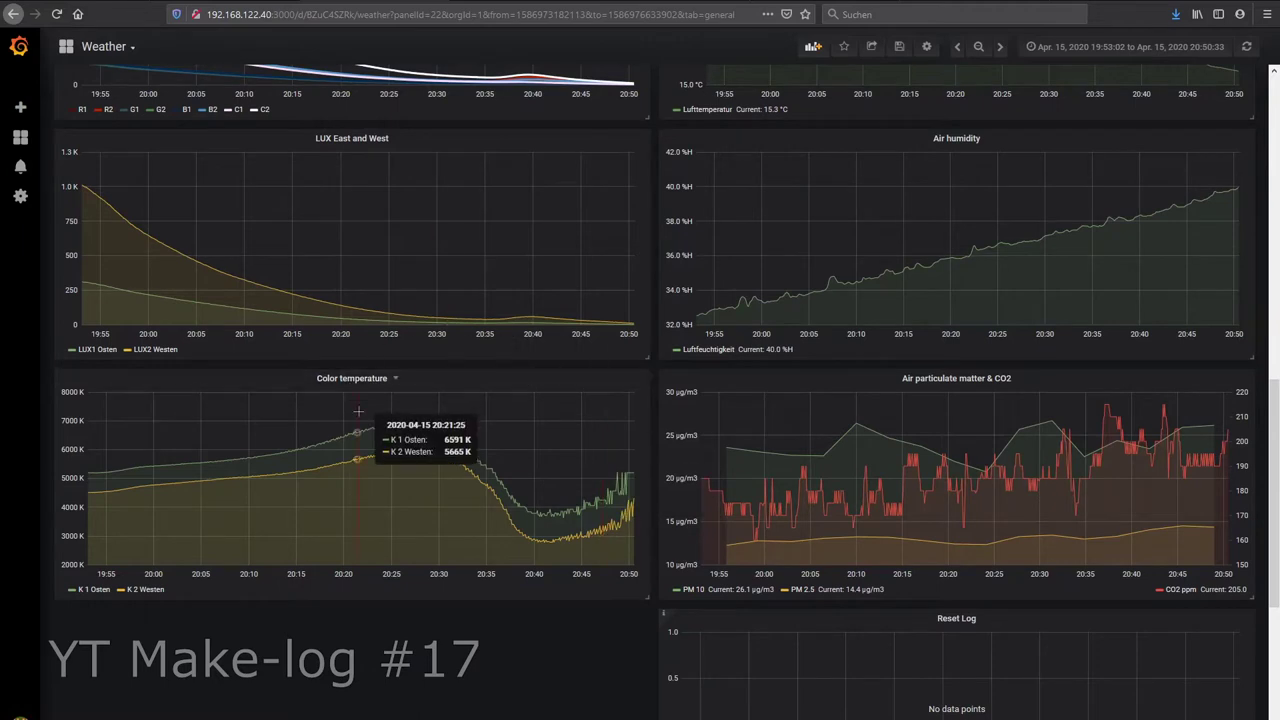
pyautogui.moveTo(358, 411); pyautogui.dragTo(632, 485)
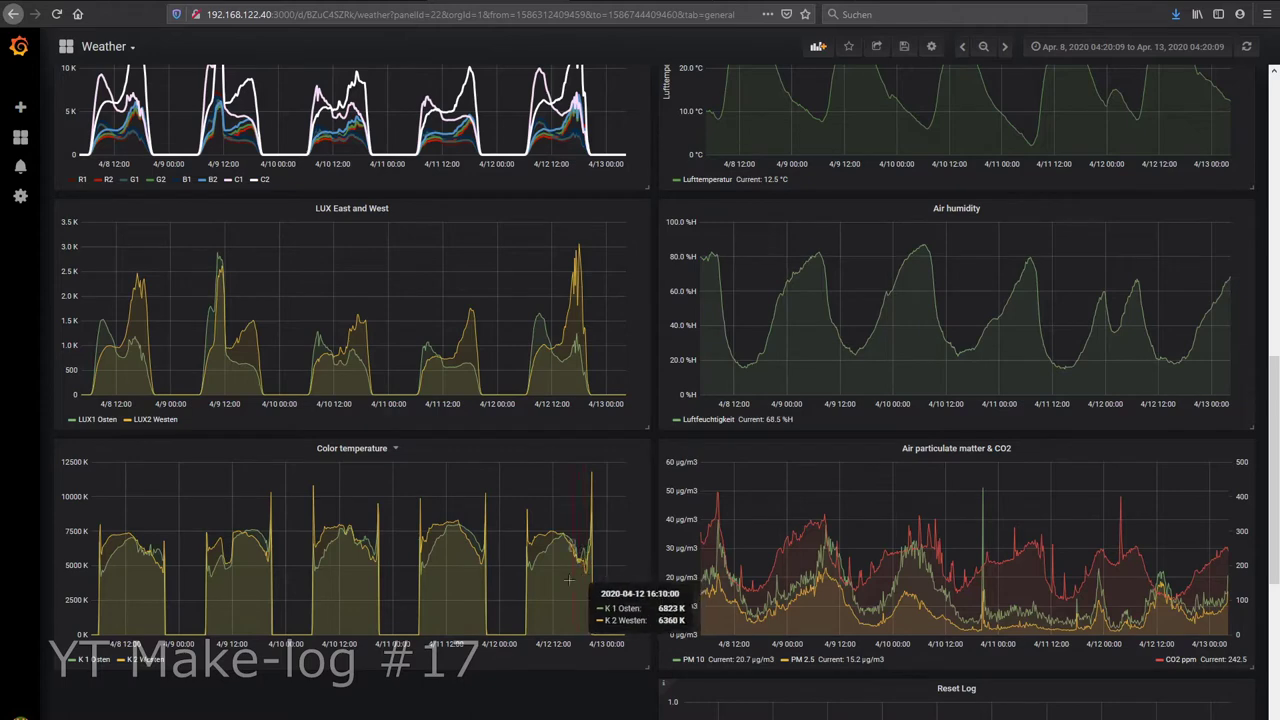
# Step: Enlarge the UV panel to the full dashboard width and narrow the time range to Apr. 9, 01:06:52 – Apr. 12, 01:58:45, 2020
pyautogui.scroll(5, 568, 580)
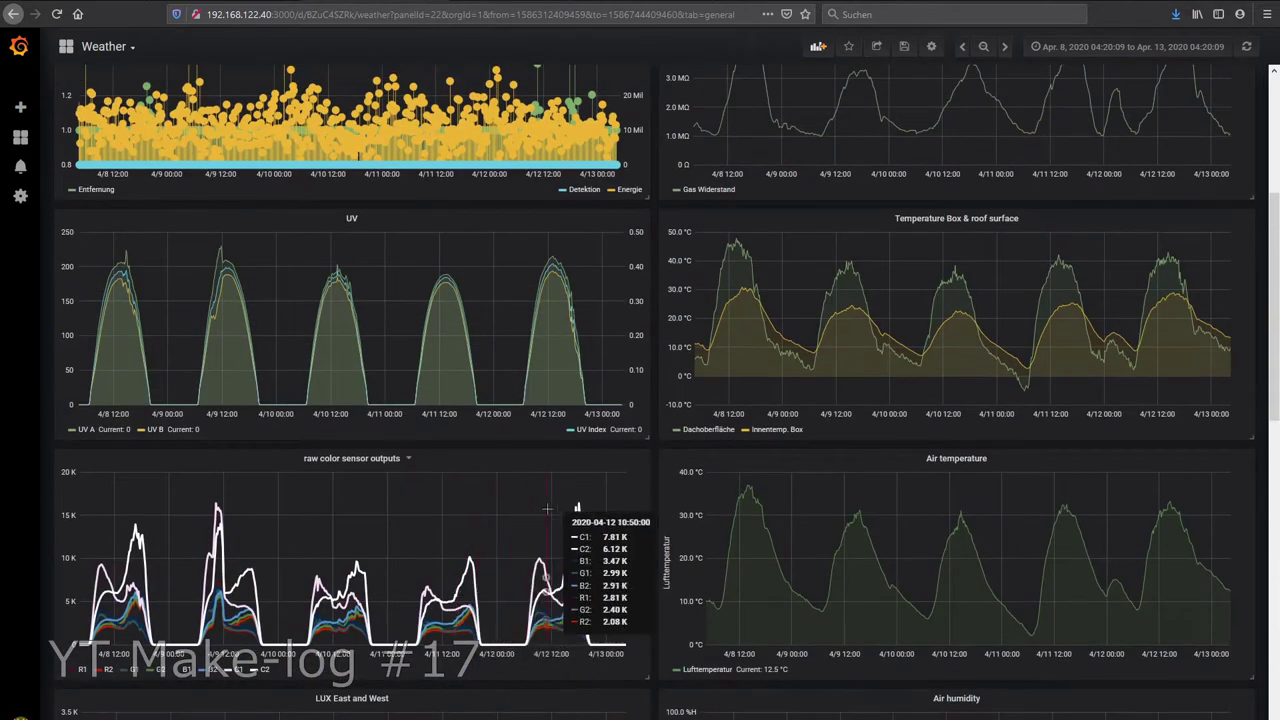
pyautogui.scroll(1, 547, 509)
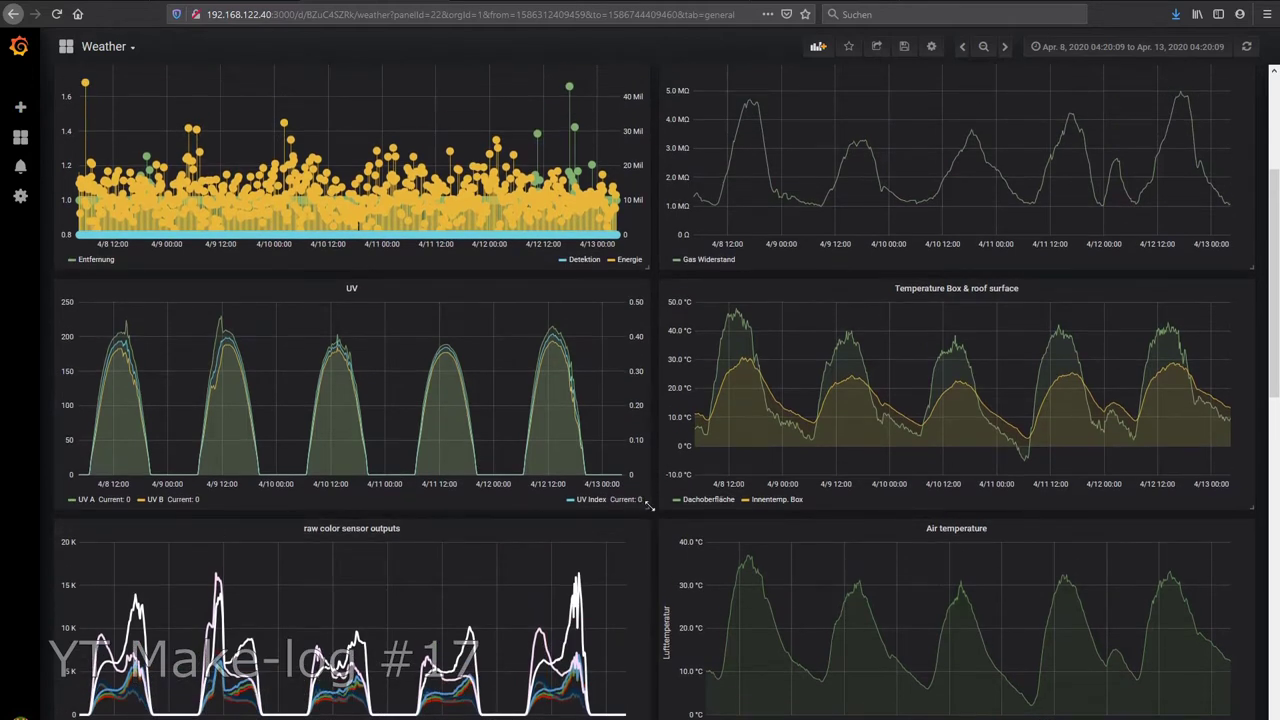
pyautogui.moveTo(648, 507); pyautogui.dragTo(1236, 638)
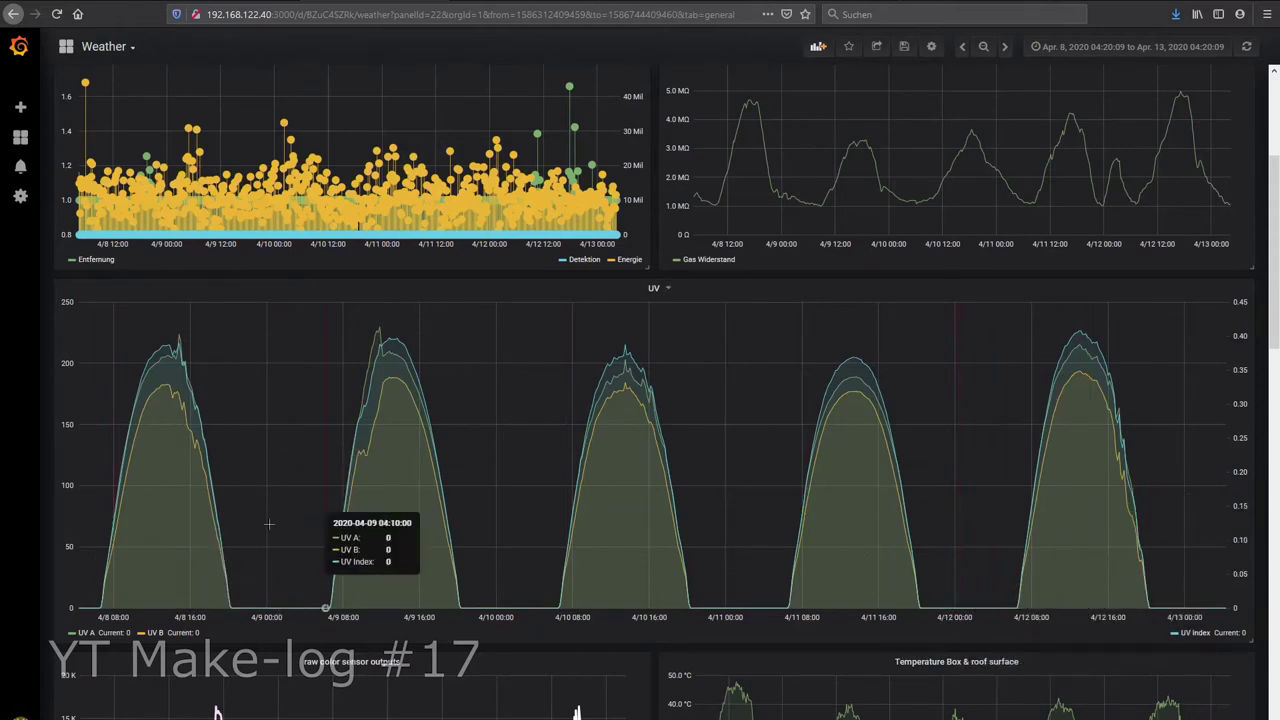
pyautogui.moveTo(277, 553); pyautogui.dragTo(974, 573)
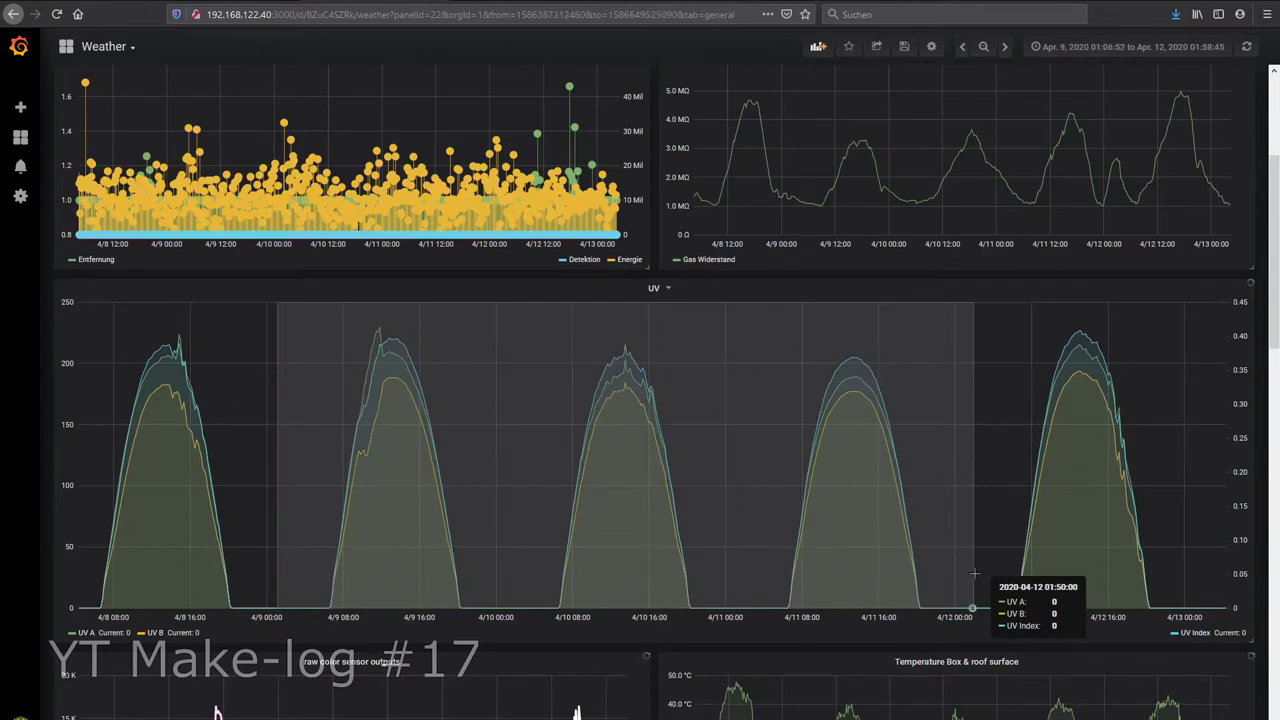
# Step: Compare the UV panel's daily curves with the Dortmund UV index charts for 9, 10 and 11 April 2020, and return to the dashboard
pyautogui.scroll(-5, 600, 580)
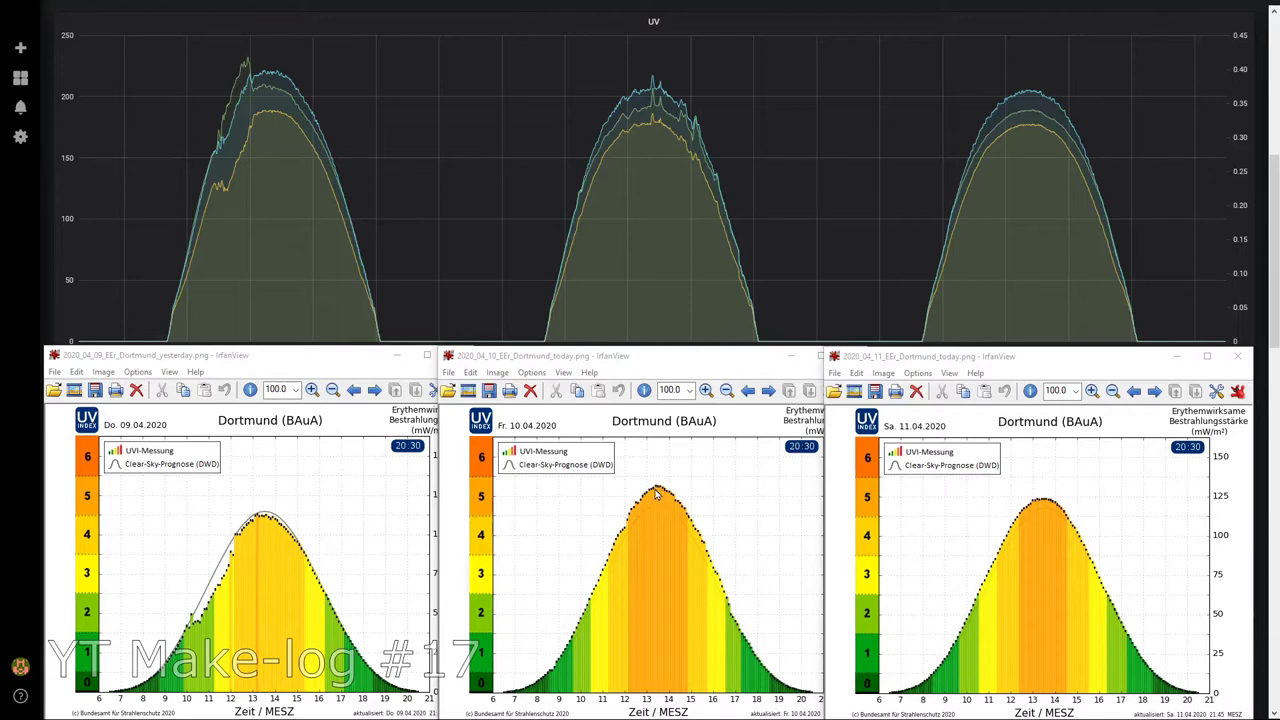
pyautogui.moveTo(655, 100)
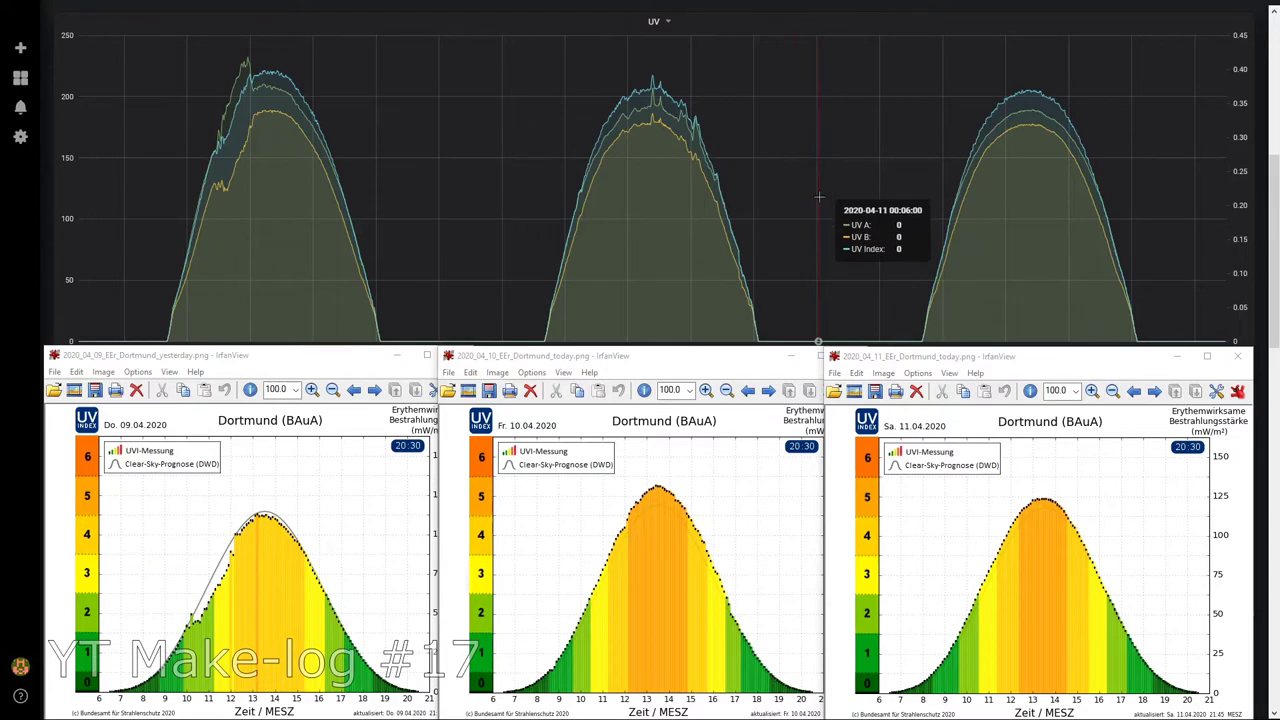
pyautogui.click(1262, 232)
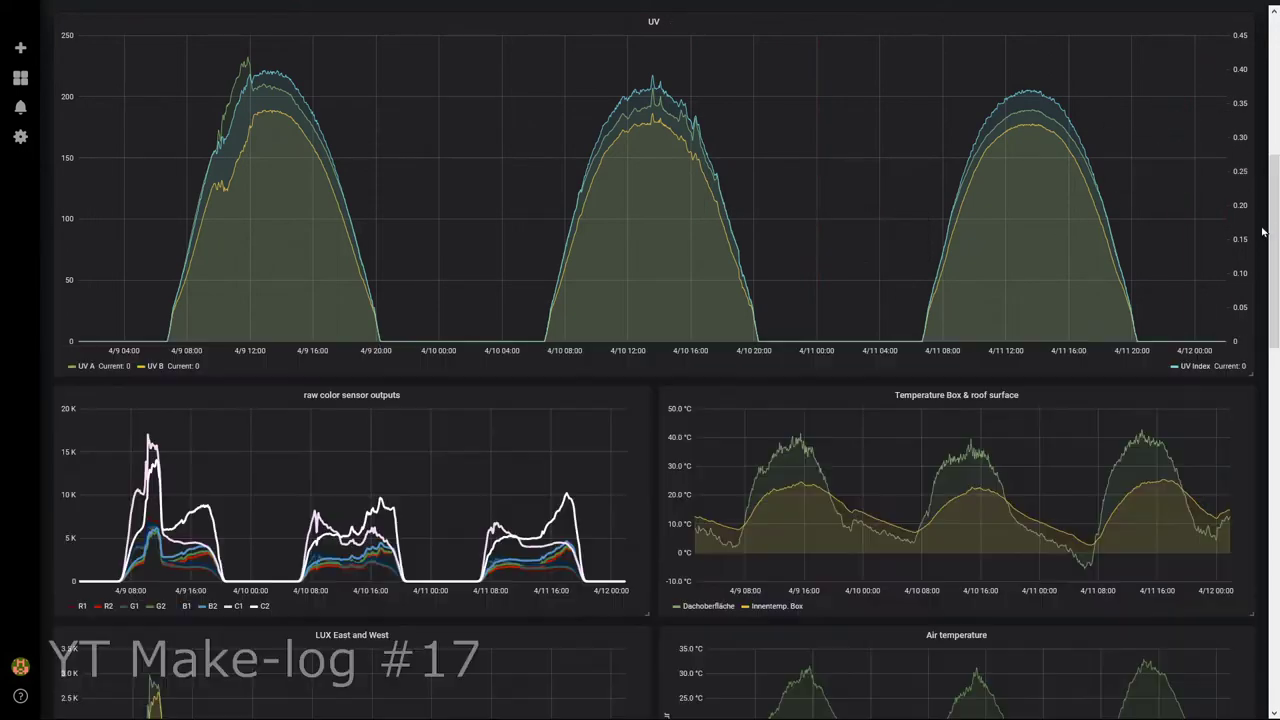
# Step: Shrink the UV panel to half the dashboard width and match its height to the neighboring Temperature Box & roof surface panel
pyautogui.moveTo(1258, 387); pyautogui.dragTo(651, 196)
pyautogui.scroll(3, 700, 350)
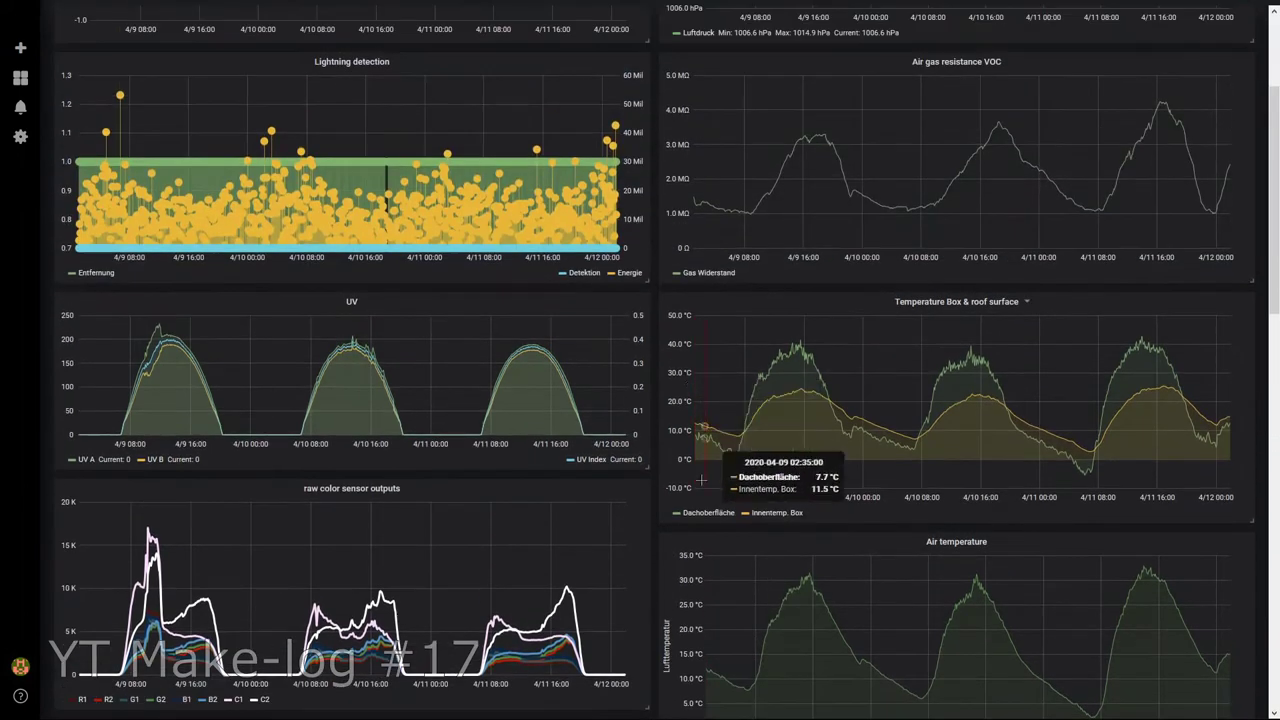
pyautogui.moveTo(648, 470); pyautogui.dragTo(652, 519)
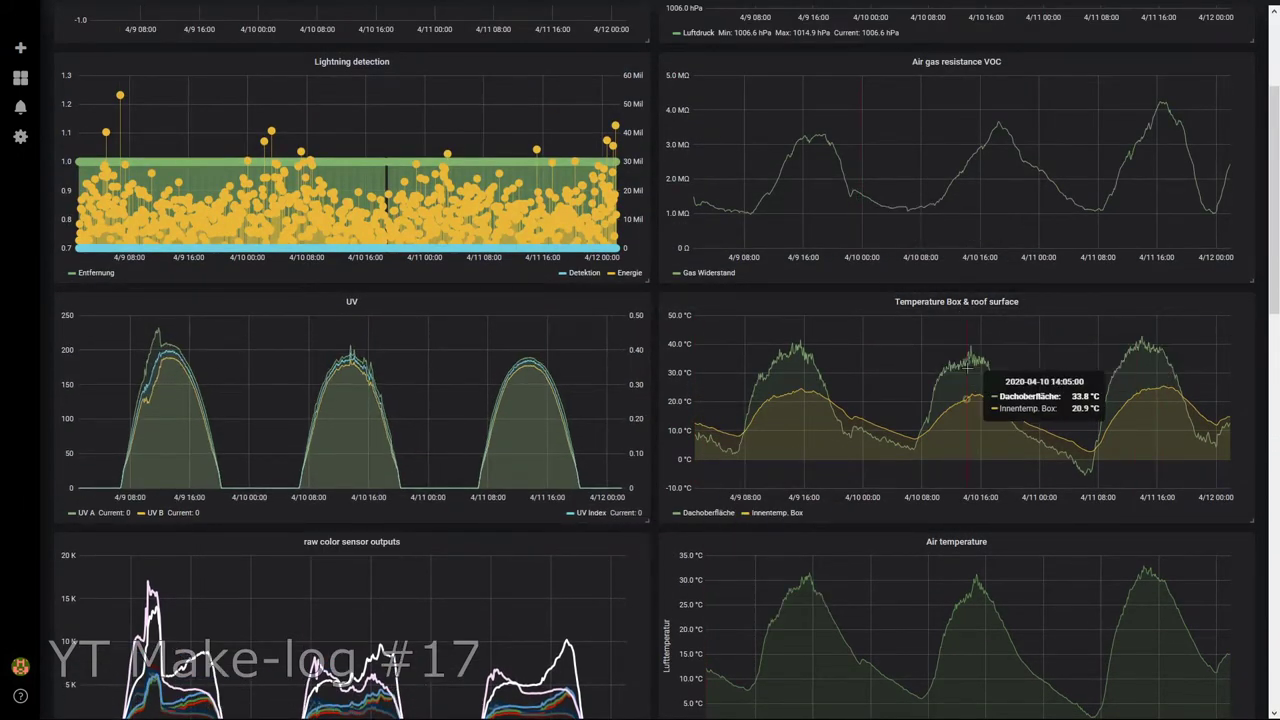
# Step: Examine the technical data table in the PLEXIGLAS XT 0A770 datasheet, marking the transmittance (380...780 nm) value
pyautogui.scroll(-3, 1000, 463)
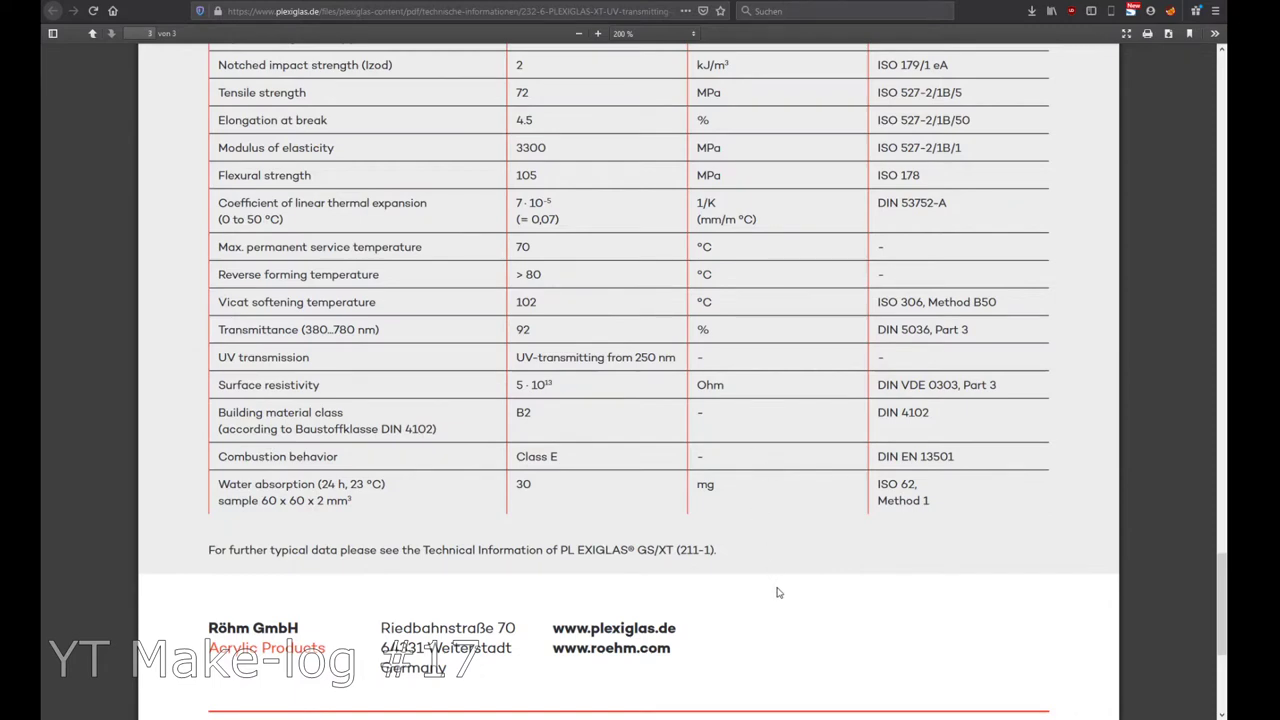
pyautogui.scroll(2, 829, 608)
pyautogui.scroll(2, 827, 609)
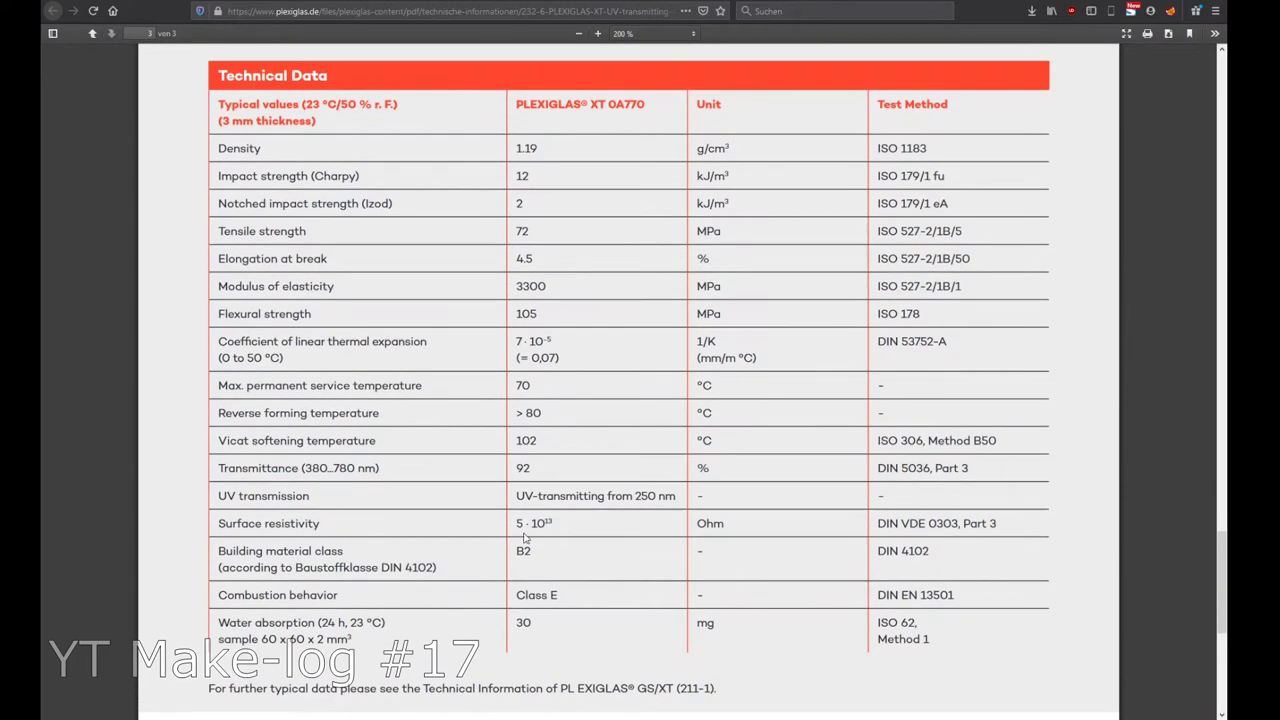
pyautogui.doubleClick(523, 468)
# Step: Examine the UV-transmission section on page 2 of the datasheet, marking "4,000 hrs' exposure" and the product name PLEXIGLAS XT 0A770
pyautogui.scroll(20, 600, 520)
pyautogui.scroll(8, 592, 530)
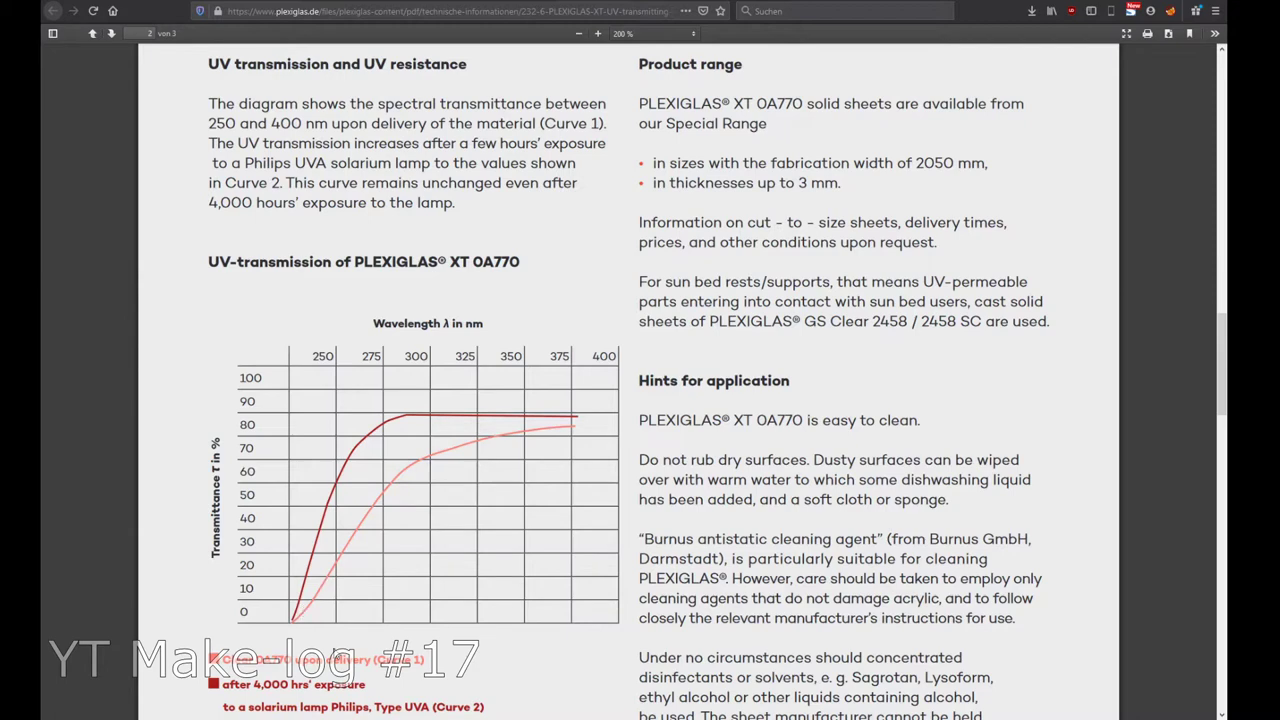
pyautogui.moveTo(254, 684); pyautogui.dragTo(362, 690)
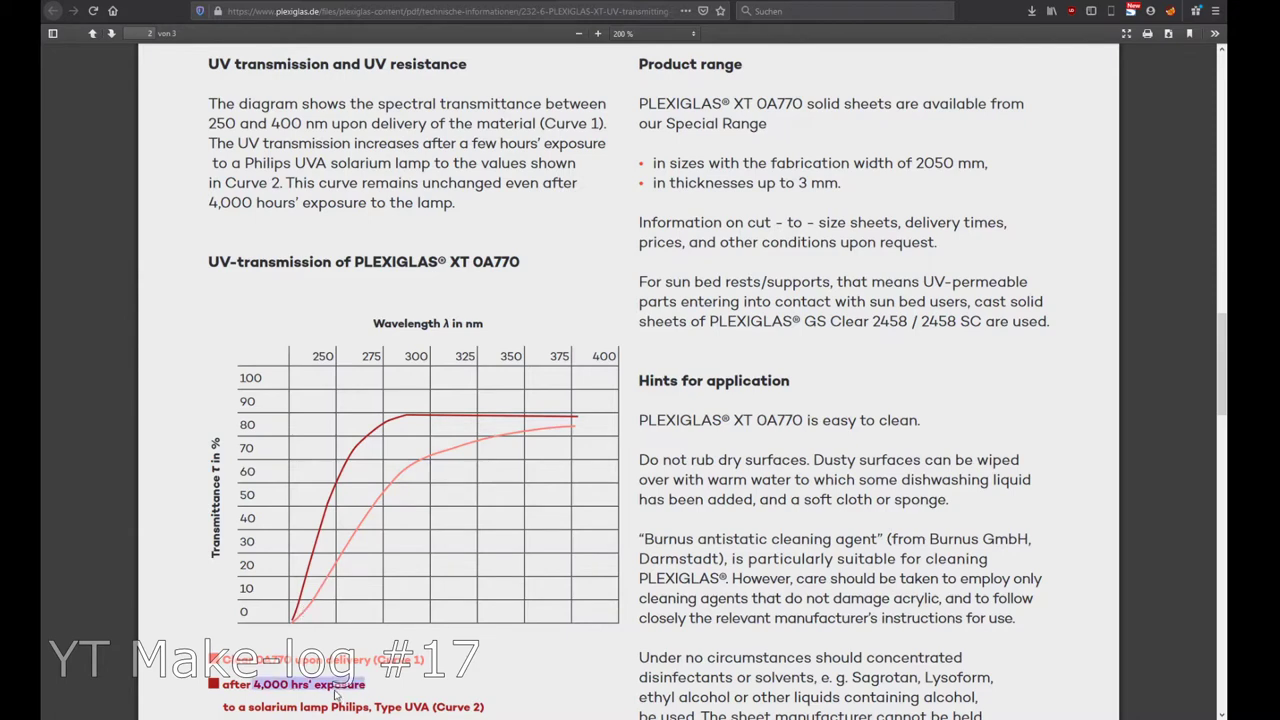
pyautogui.click(361, 693)
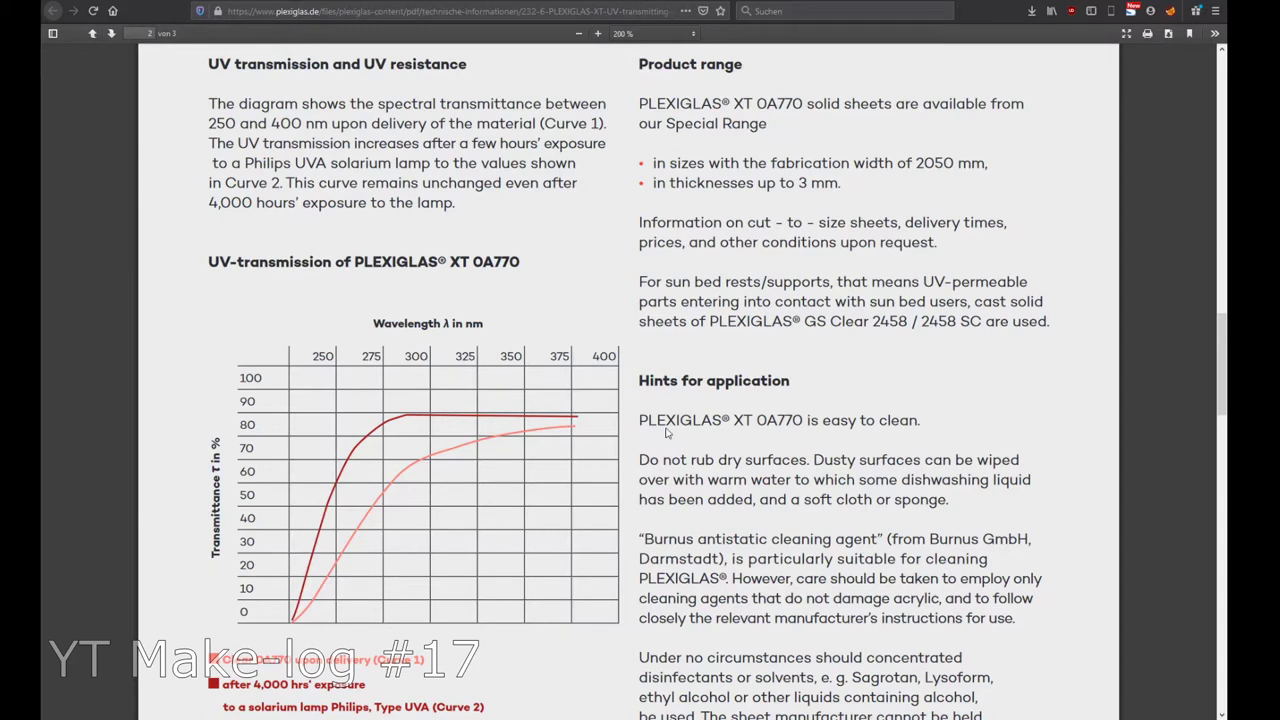
pyautogui.moveTo(640, 420); pyautogui.dragTo(806, 420)
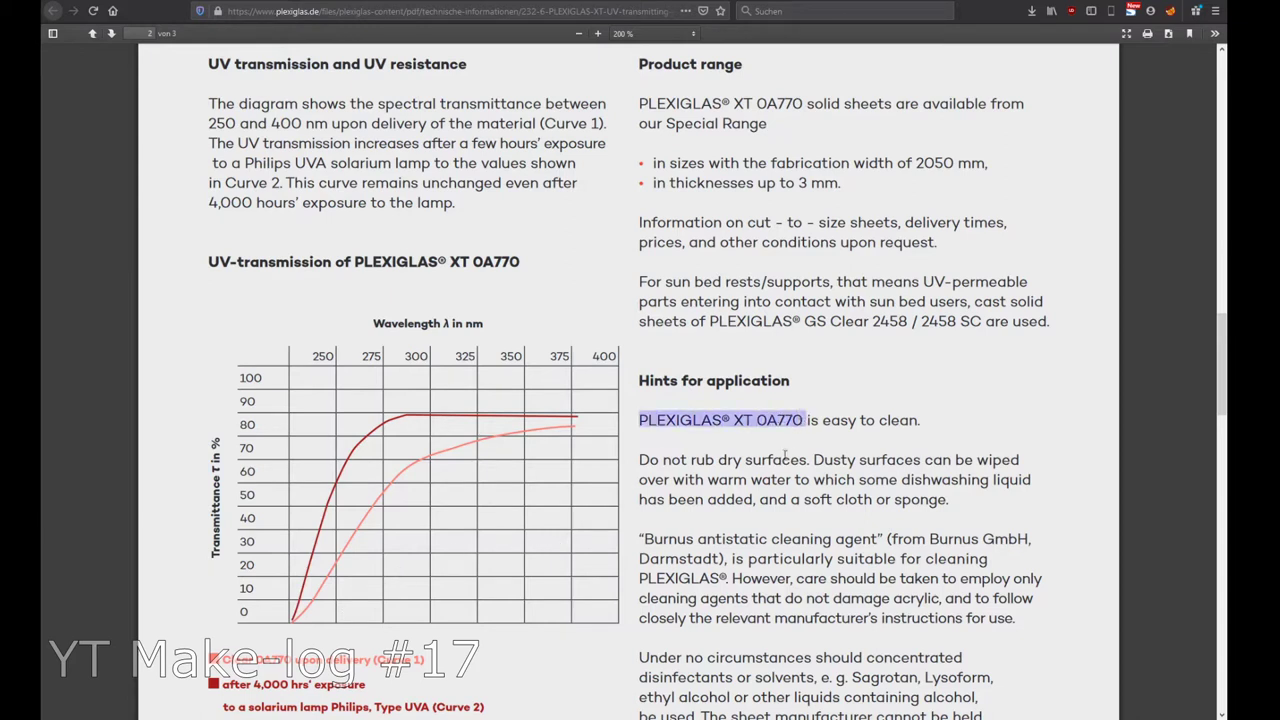
pyautogui.click(787, 439)
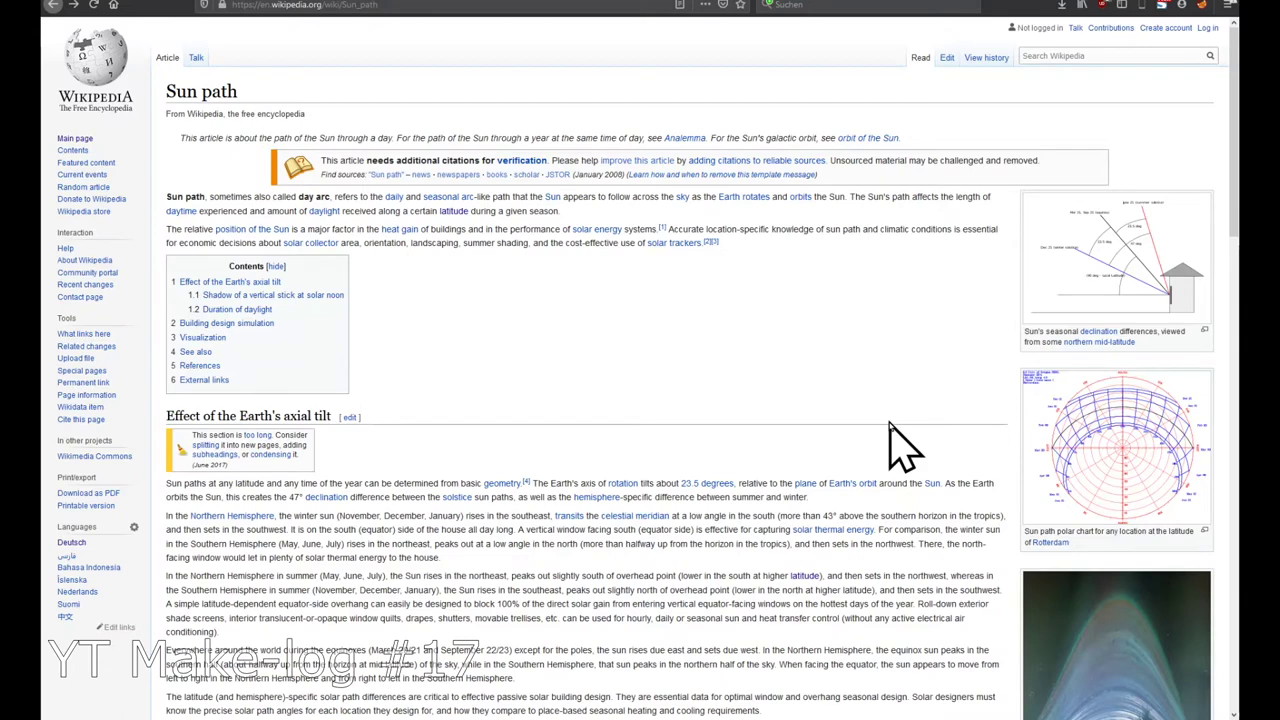
# Step: View the solar altitude diagram from Wikipedia's Sun path article enlarged, and advance to the article's following image
pyautogui.click(1178, 290)
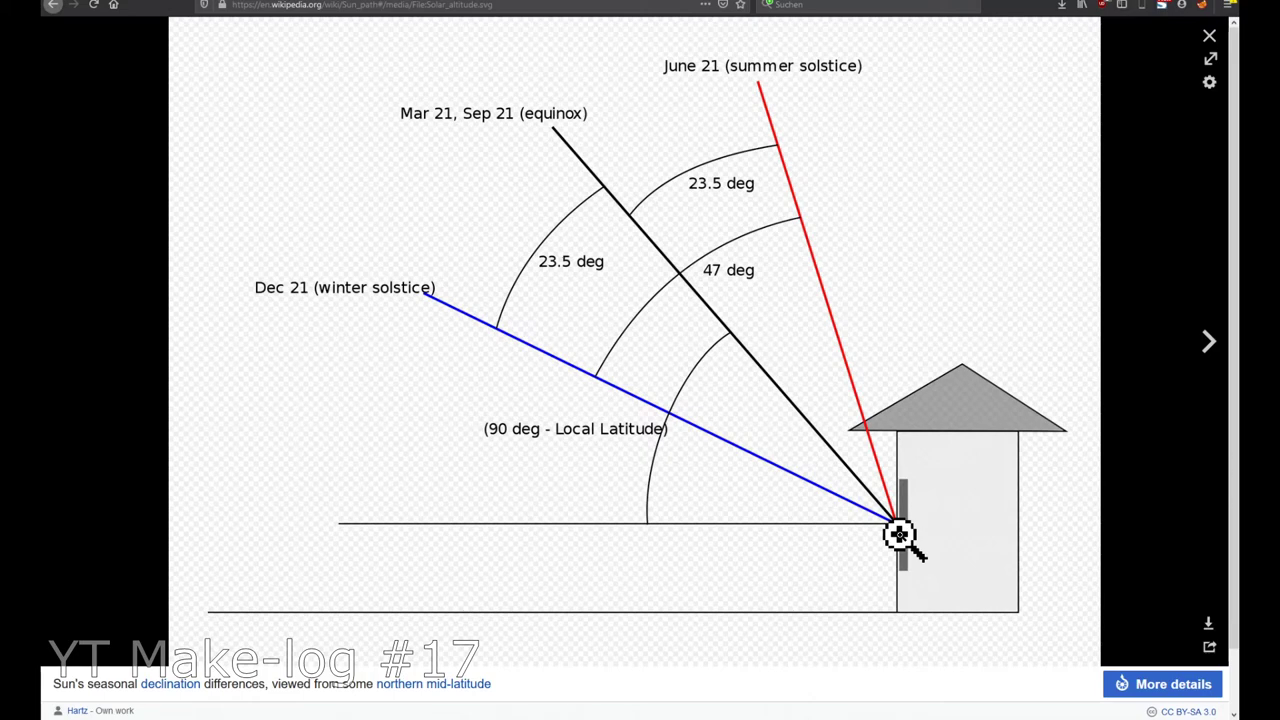
pyautogui.click(1208, 341)
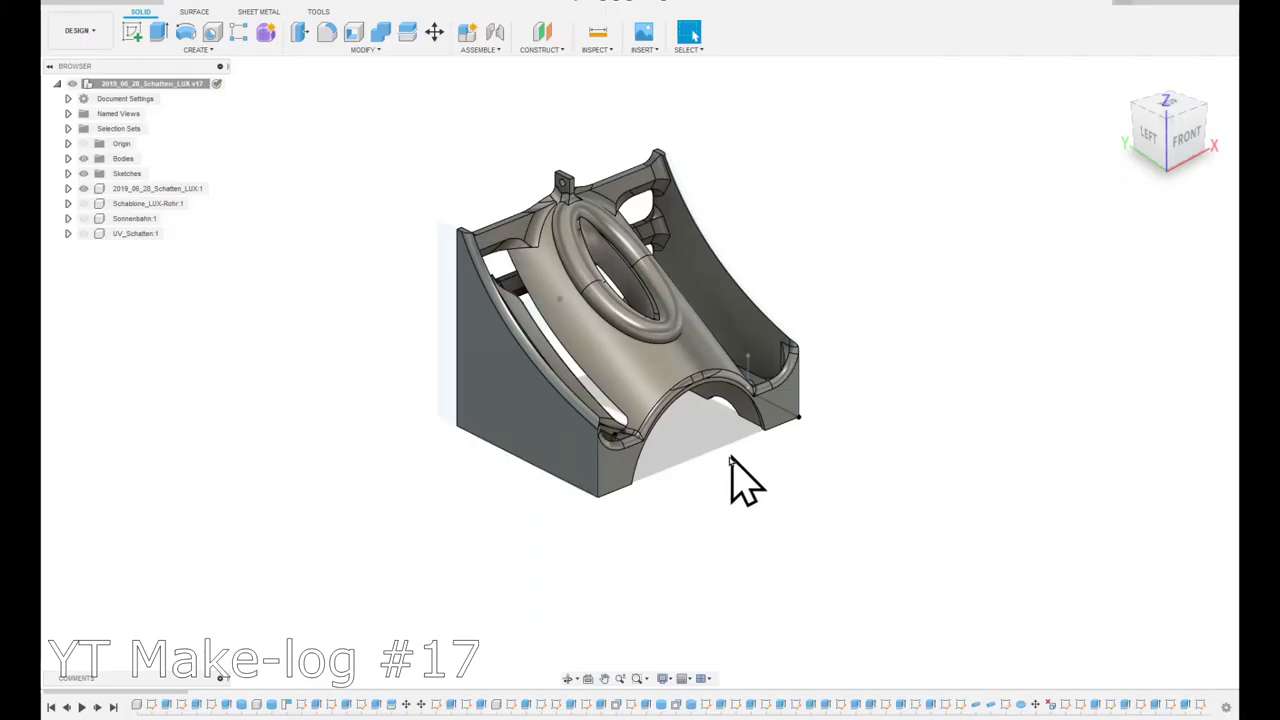
# Step: Switch to Fusion 360 and examine the 2019_06_28_Schatten_LUX shade model from its left, front and right sides
pyautogui.moveTo(729, 449); pyautogui.dragTo(586, 491)
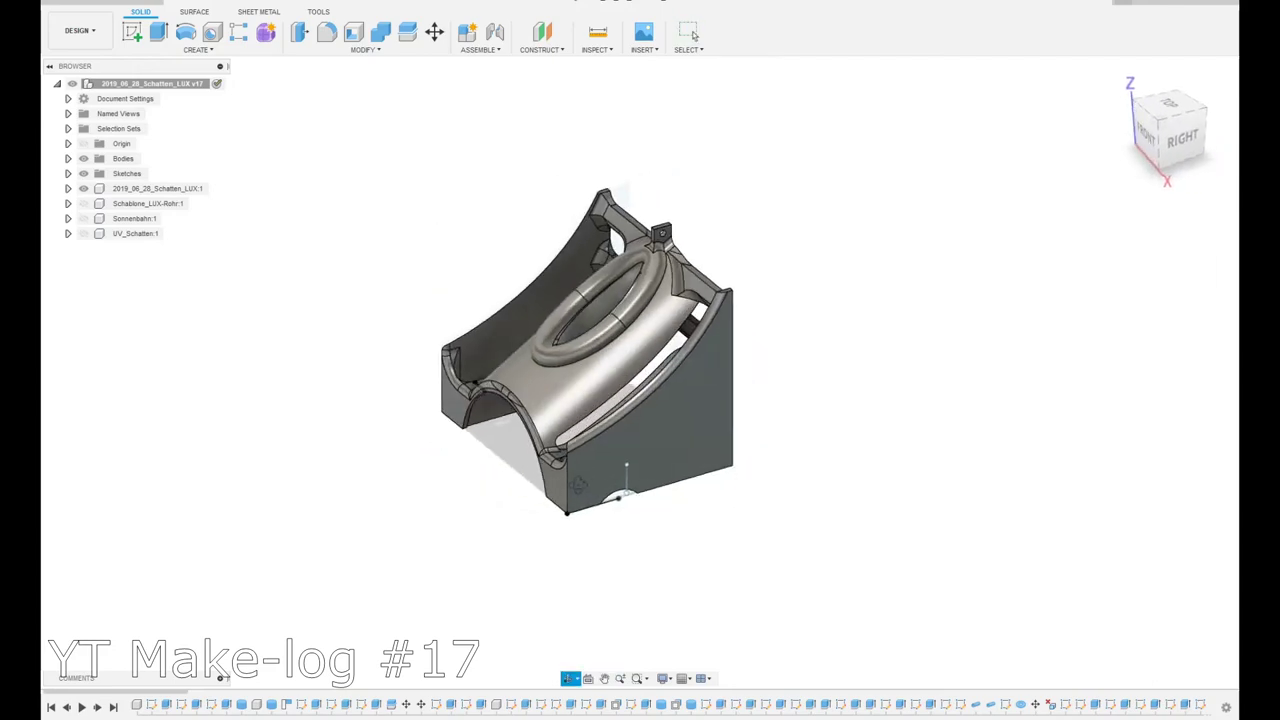
pyautogui.press('Escape')
pyautogui.moveTo(500, 514); pyautogui.dragTo(607, 517)
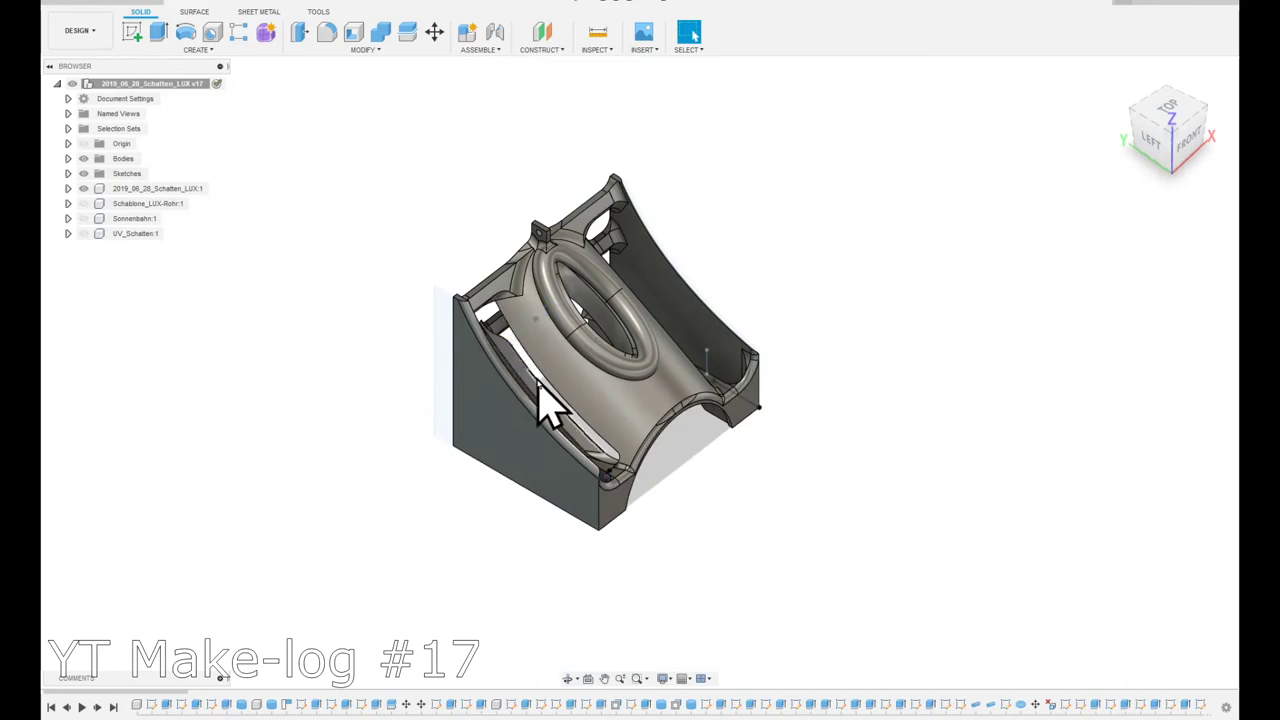
pyautogui.moveTo(623, 480); pyautogui.dragTo(666, 471)
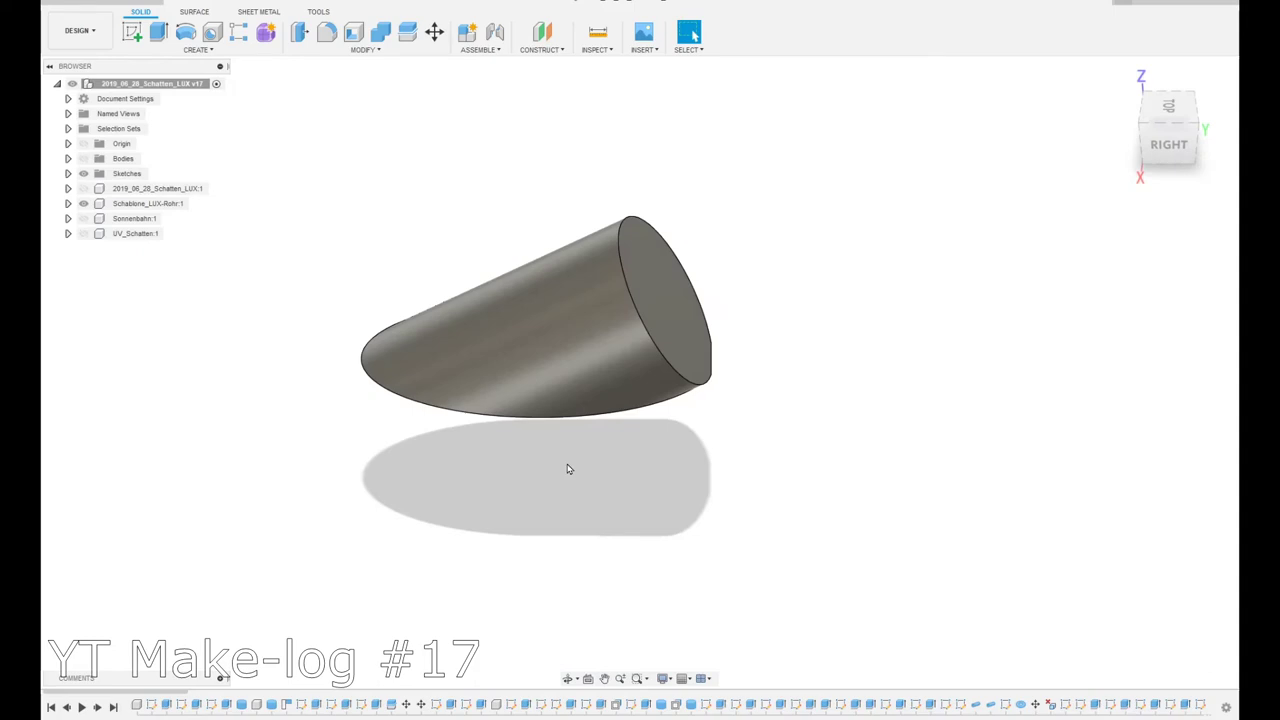
# Step: Examine the Schablone_LUX-Rohr tube template from the front and from above at an angle
pyautogui.moveTo(557, 463); pyautogui.dragTo(626, 366)
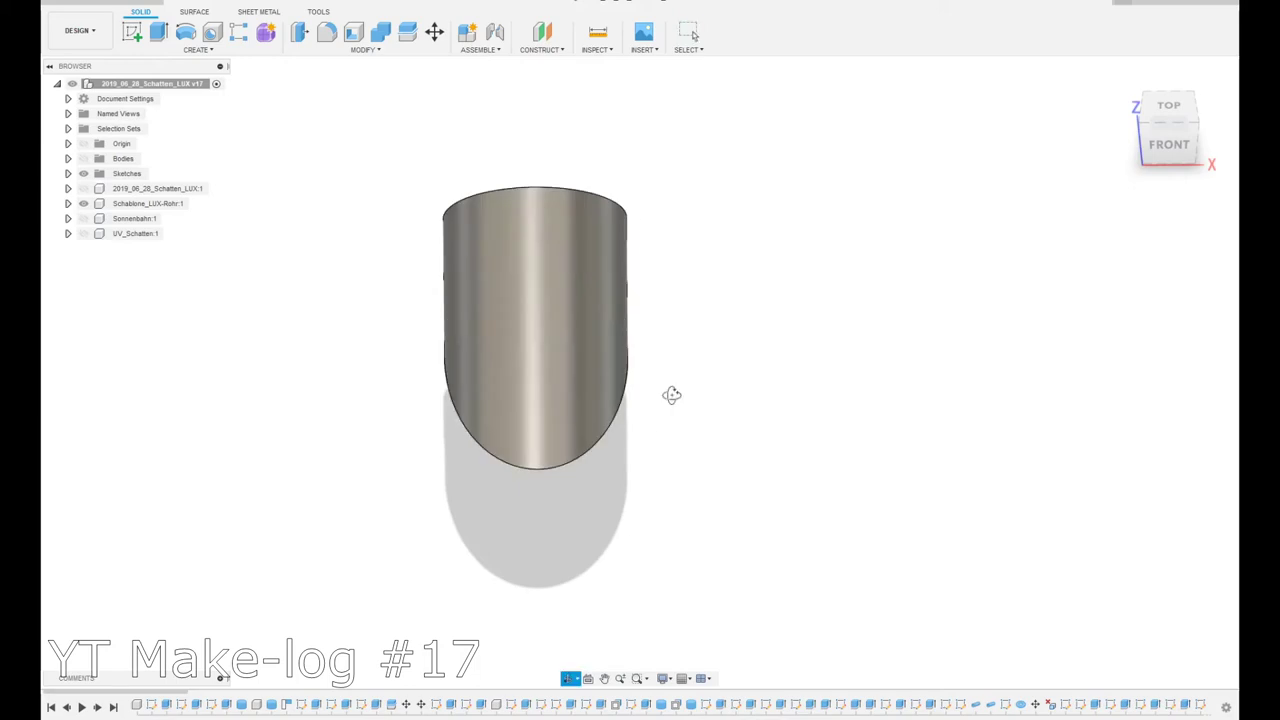
pyautogui.moveTo(671, 395); pyautogui.dragTo(634, 423)
pyautogui.press('Escape')
pyautogui.scroll(-5, 638, 410)
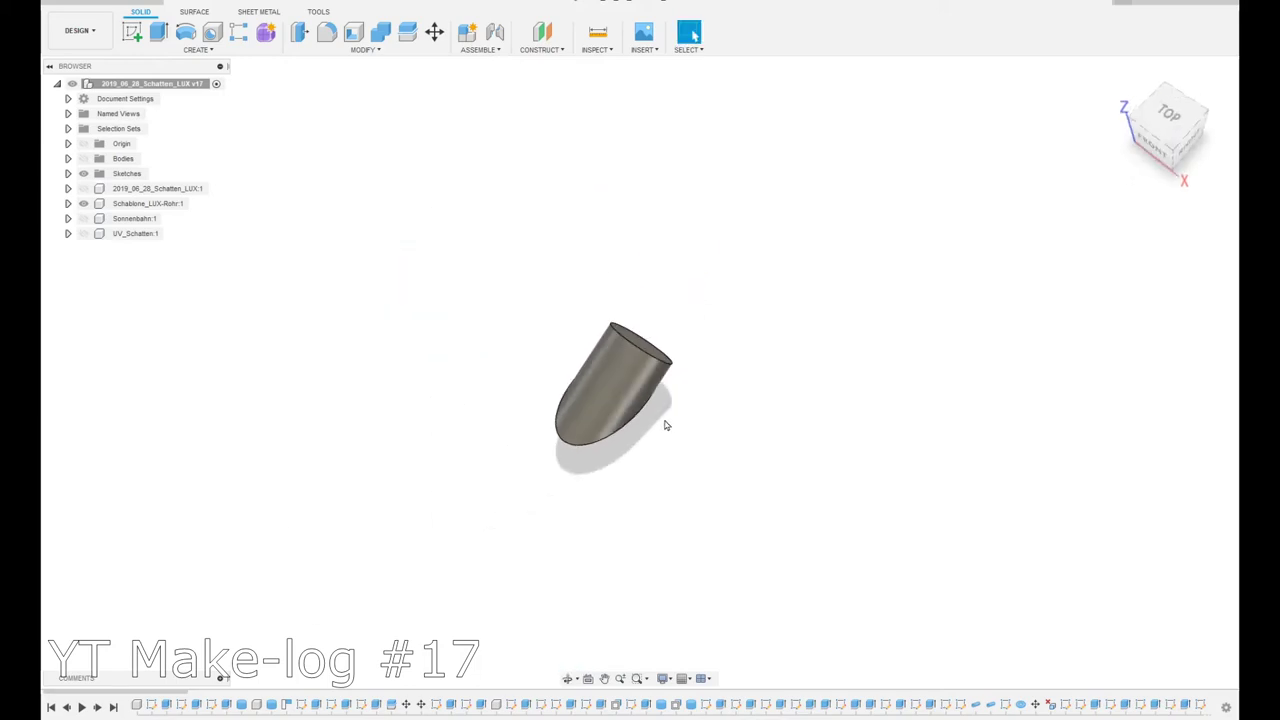
# Step: Show the Sonnenbahn component and examine its sun path curve around the tube from the front and right sides
pyautogui.click(84, 218)
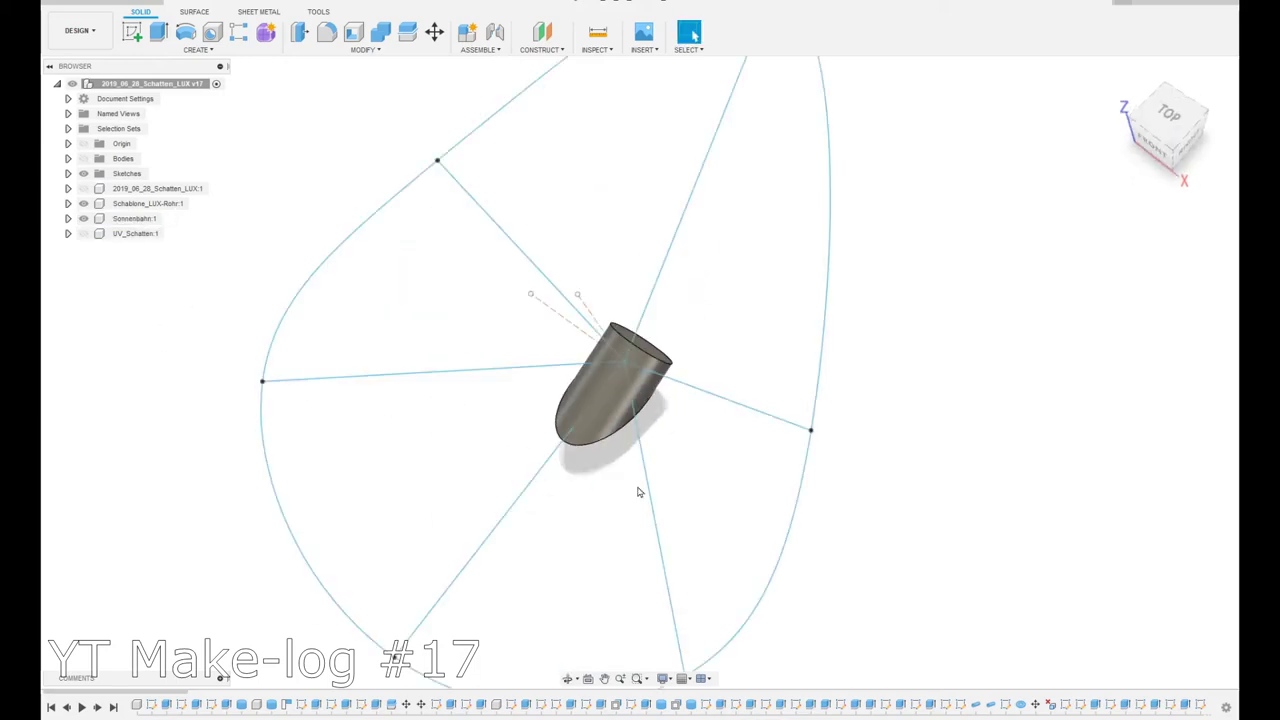
pyautogui.moveTo(640, 491)
pyautogui.mouseDown()
pyautogui.moveTo(740, 471)
pyautogui.moveTo(729, 435)
pyautogui.mouseUp()
pyautogui.press('Escape')
pyautogui.scroll(-3, 729, 435)
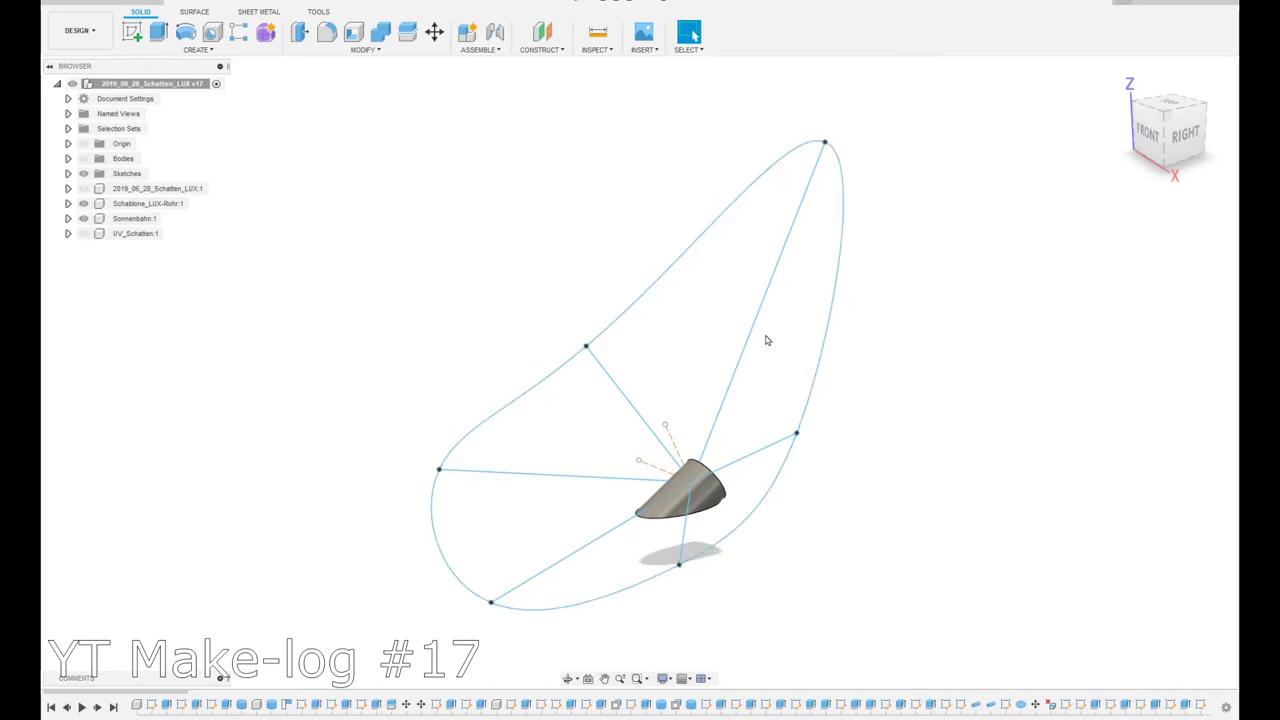
pyautogui.moveTo(766, 341)
pyautogui.mouseDown()
pyautogui.moveTo(751, 349)
pyautogui.moveTo(794, 346)
pyautogui.mouseUp()
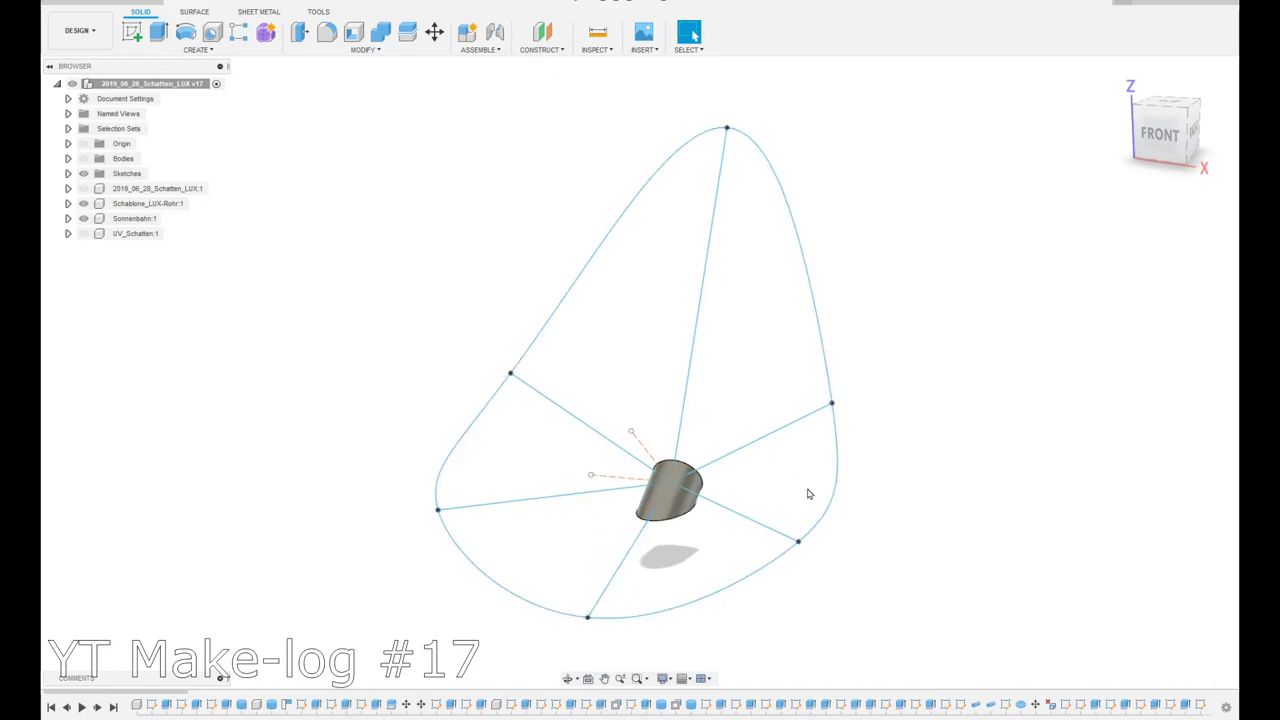
pyautogui.moveTo(886, 526)
pyautogui.mouseDown()
pyautogui.moveTo(846, 549)
pyautogui.moveTo(826, 534)
pyautogui.moveTo(790, 540)
pyautogui.mouseUp()
pyautogui.scroll(3, 655, 547)
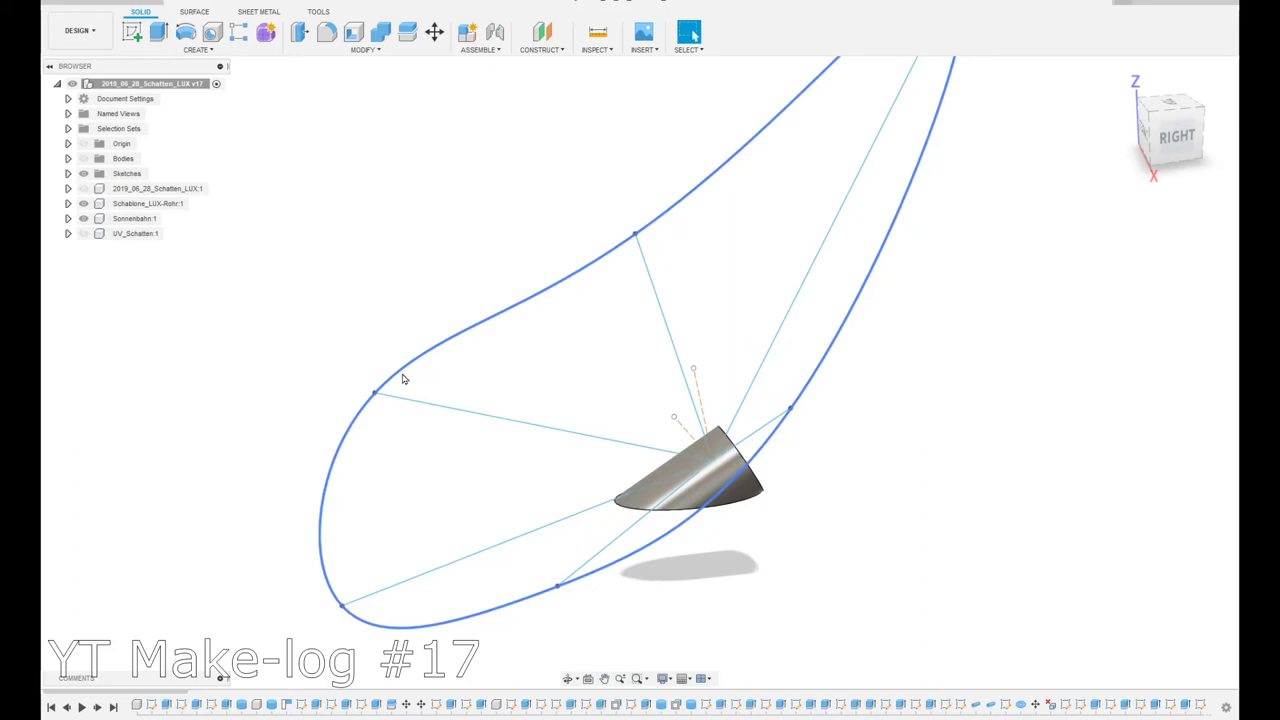
pyautogui.moveTo(475, 380); pyautogui.dragTo(489, 323)
pyautogui.scroll(2, 557, 317)
pyautogui.scroll(-3, 620, 278)
pyautogui.scroll(-3, 620, 278)
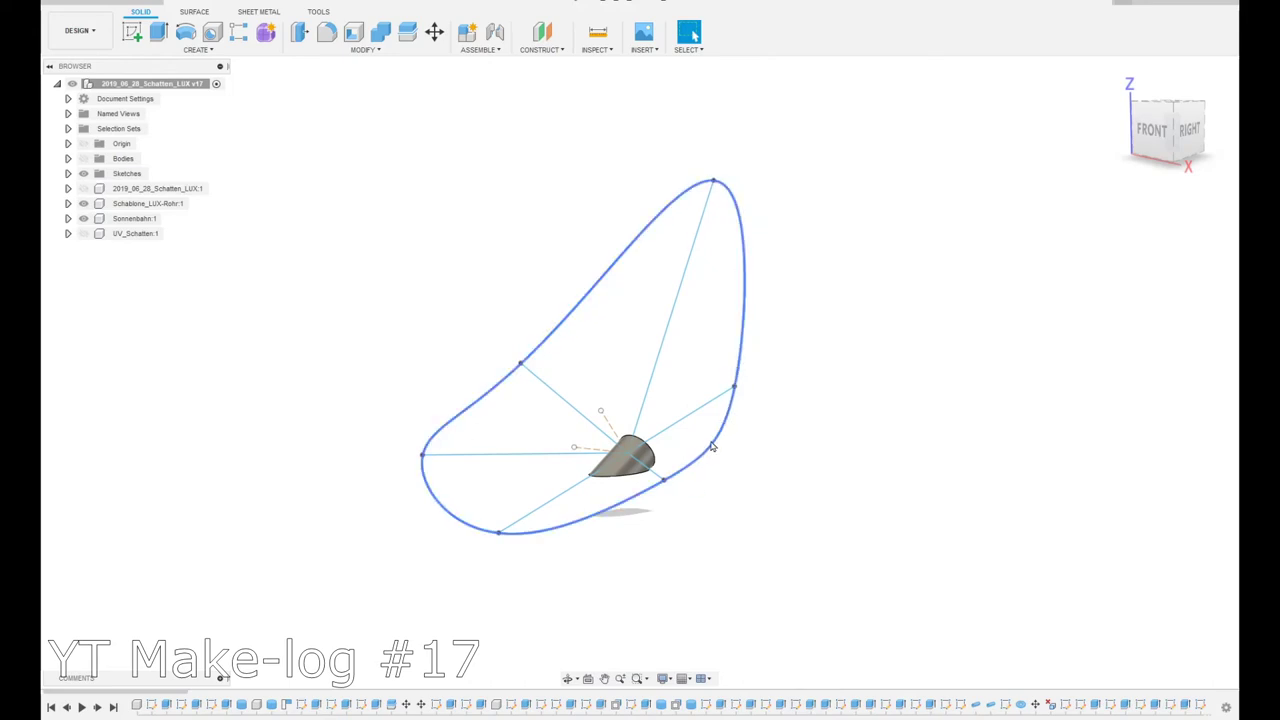
pyautogui.moveTo(650, 486)
pyautogui.mouseDown()
pyautogui.moveTo(616, 444)
pyautogui.moveTo(652, 485)
pyautogui.mouseUp()
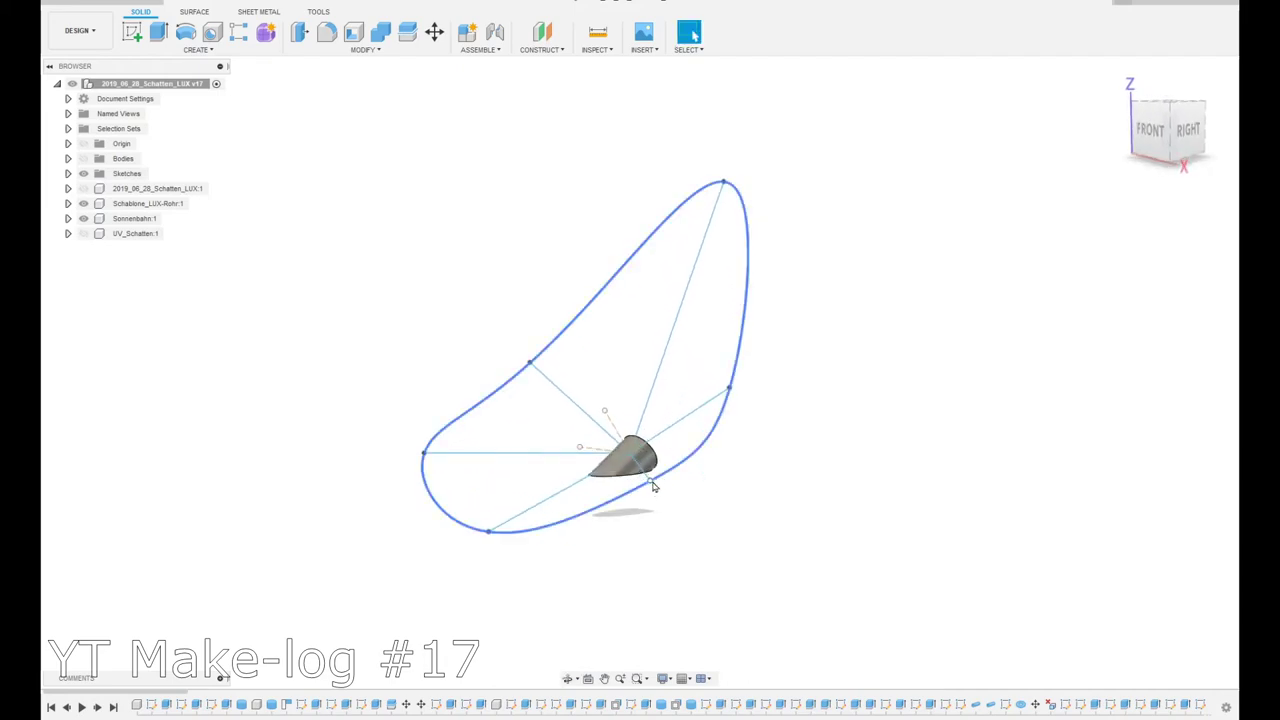
# Step: Show the 2019_06_28_Schatten_LUX:1 component and examine the shade inside the sun path from its right and left front corners
pyautogui.click(84, 188)
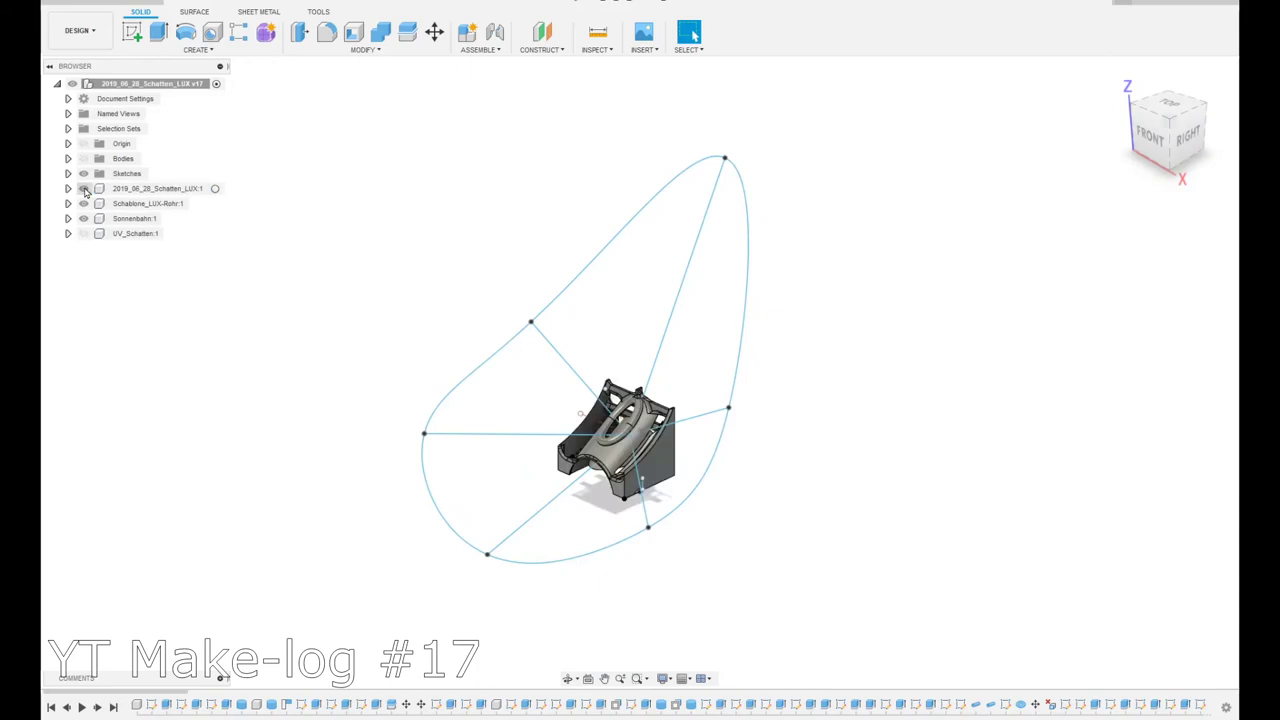
pyautogui.scroll(5, 652, 472)
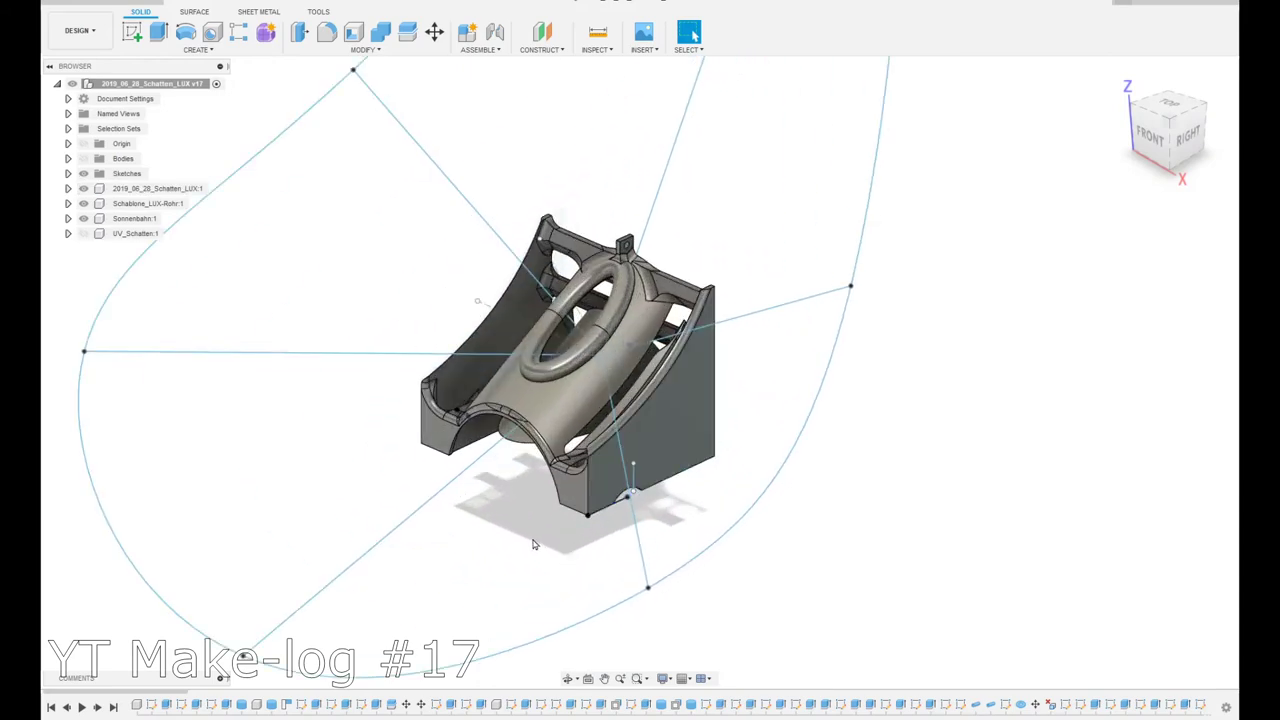
pyautogui.moveTo(515, 490); pyautogui.dragTo(600, 477)
pyautogui.press('Escape')
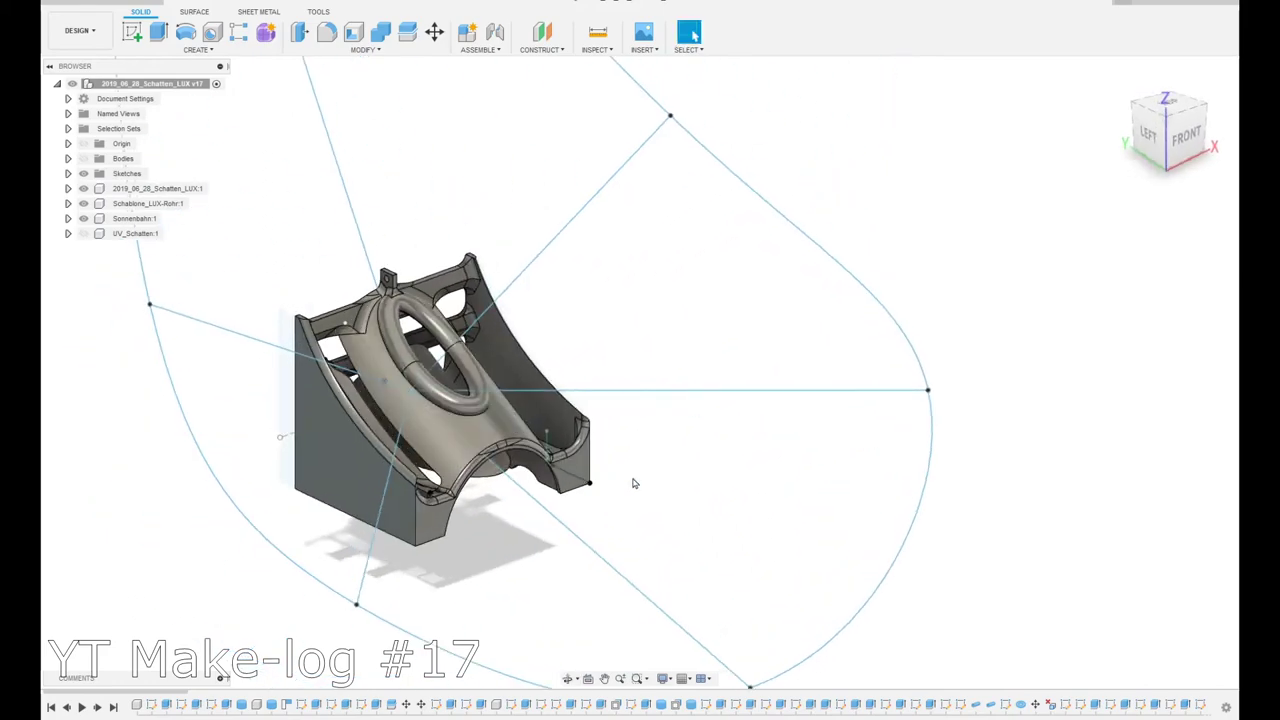
pyautogui.moveTo(572, 527)
pyautogui.mouseDown()
pyautogui.moveTo(583, 517)
pyautogui.moveTo(560, 530)
pyautogui.mouseUp()
pyautogui.press('Escape')
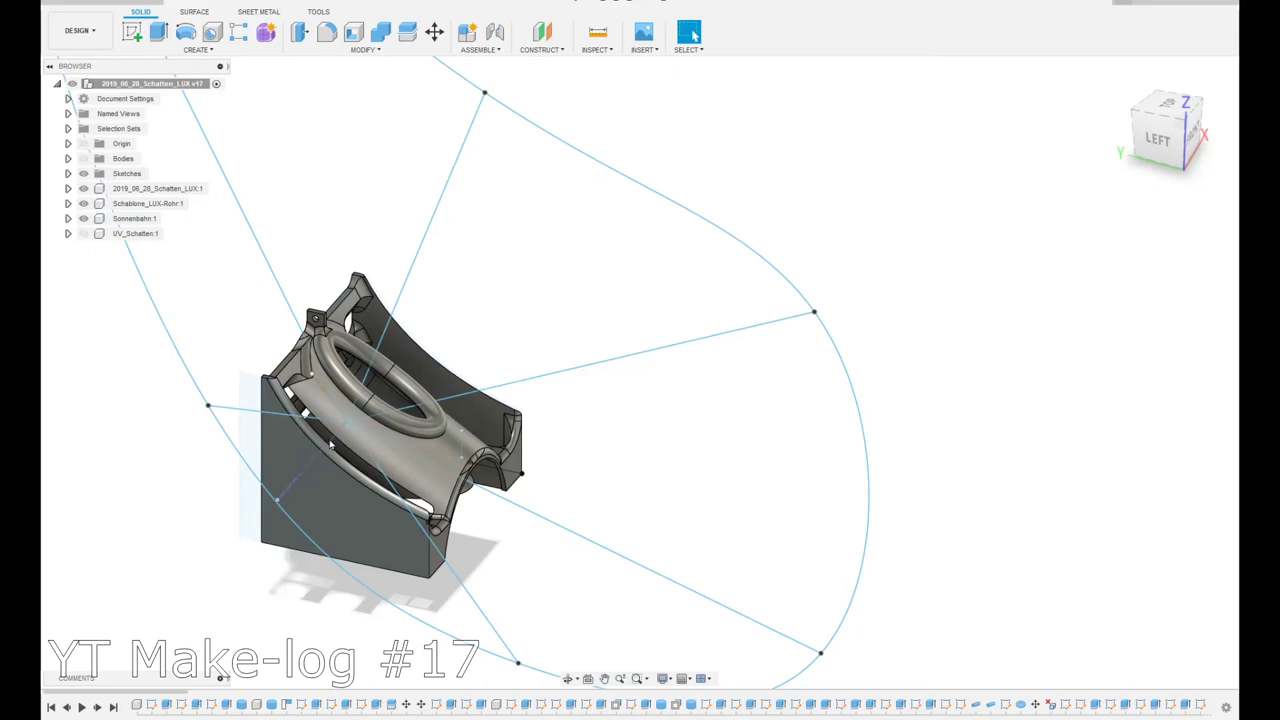
# Step: Examine the shade's left side wall and its position relative to the sun path curve
pyautogui.press('F4')
pyautogui.moveTo(529, 517)
pyautogui.mouseDown()
pyautogui.moveTo(523, 503)
pyautogui.moveTo(553, 528)
pyautogui.mouseUp()
pyautogui.press('Escape')
pyautogui.press('F4')
pyautogui.press('Escape')
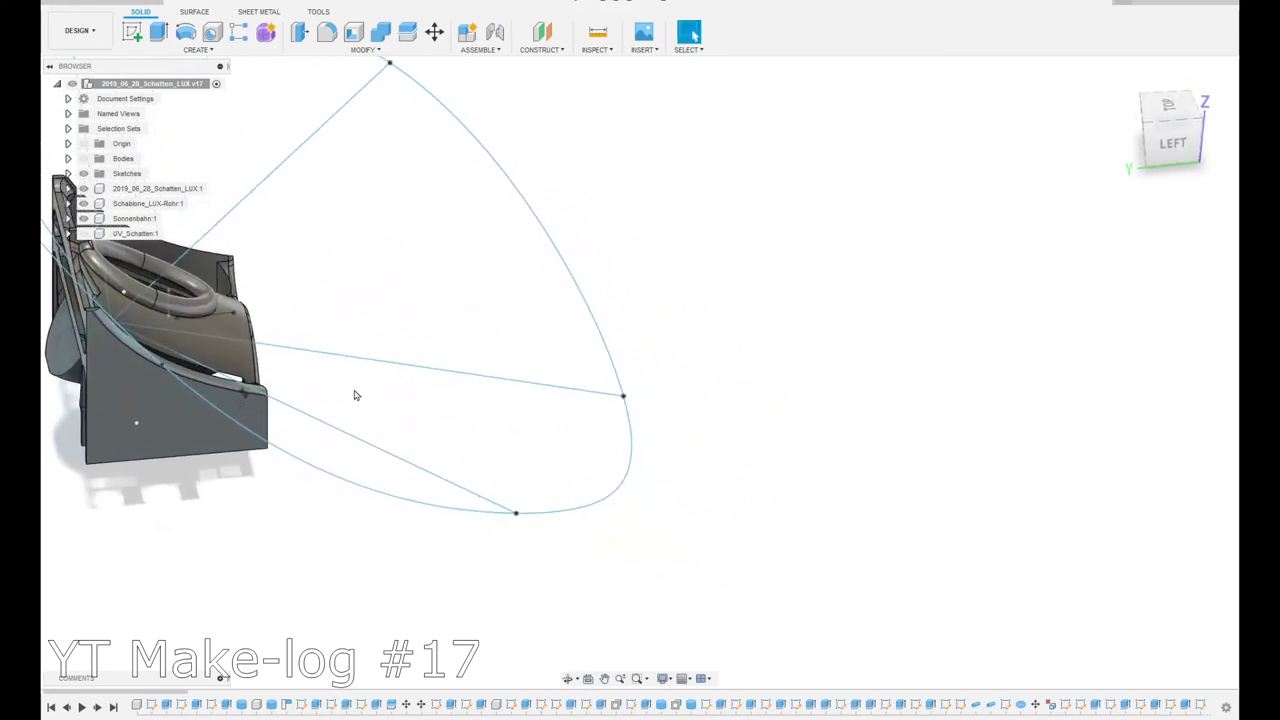
pyautogui.moveTo(354, 396); pyautogui.dragTo(403, 473)
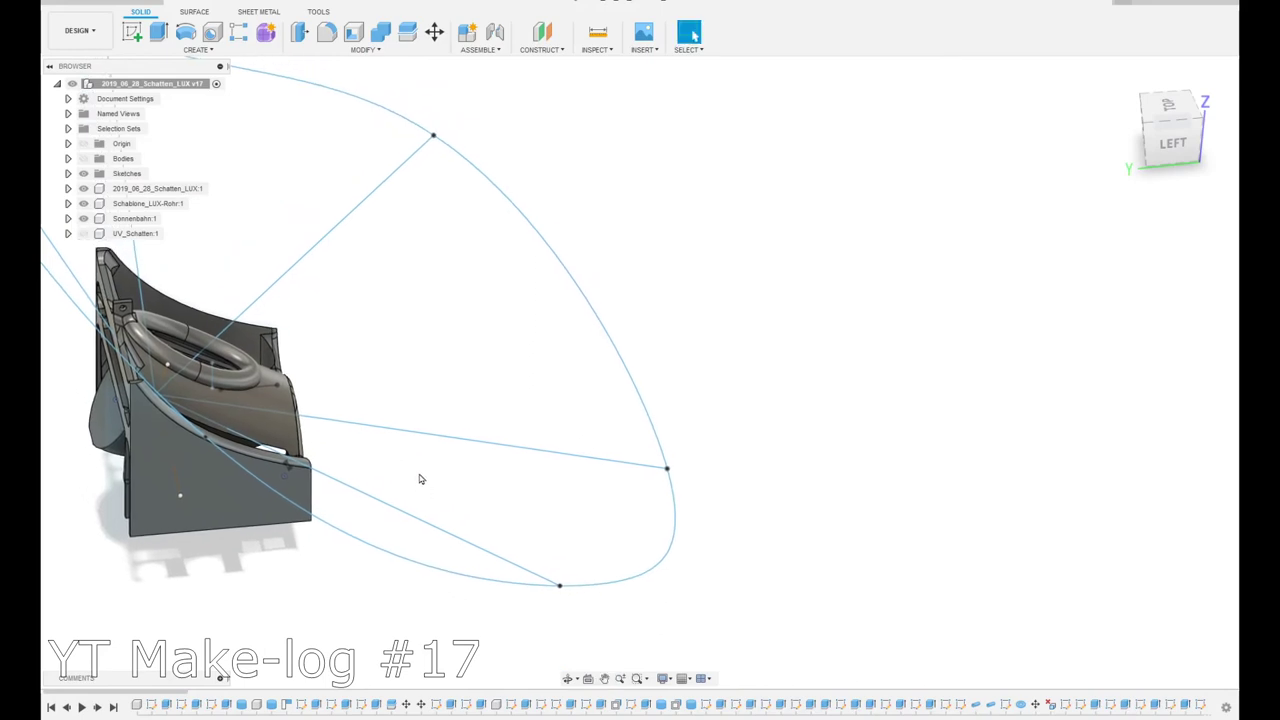
pyautogui.press('Home')
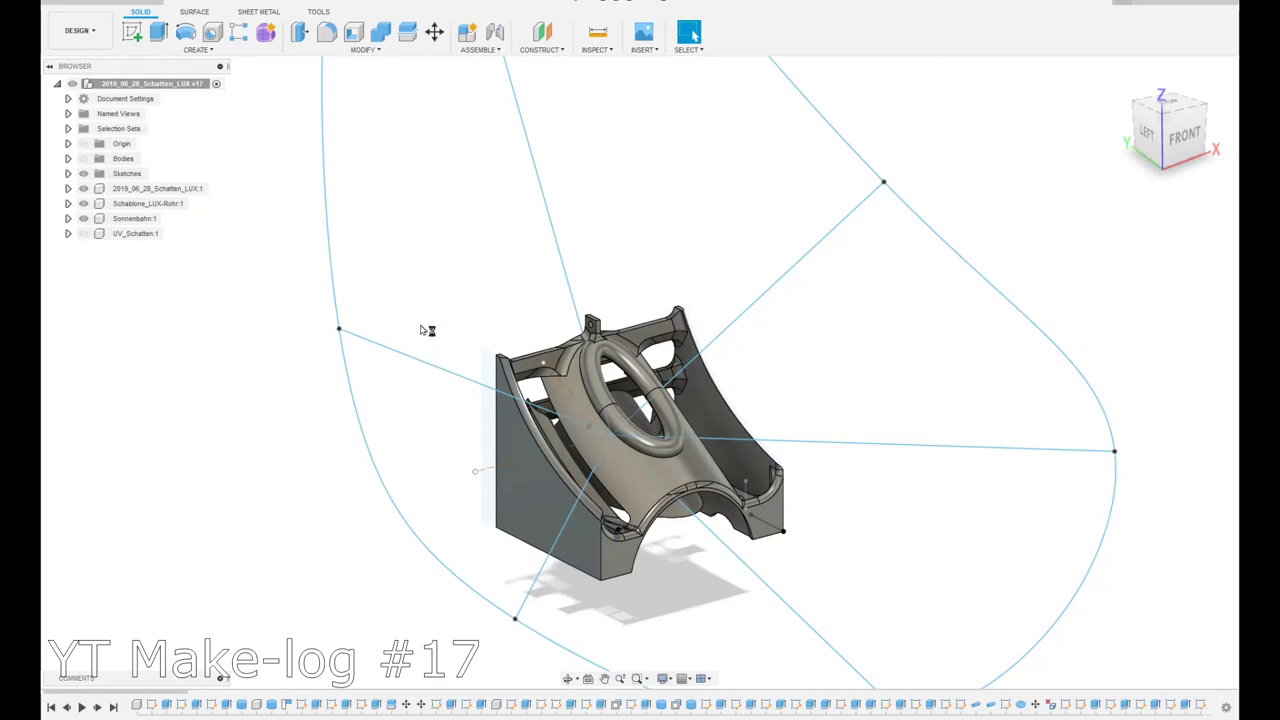
# Step: Compare the shade with the sun path's direction lines from the right, left and front
pyautogui.moveTo(428, 330); pyautogui.dragTo(551, 631)
pyautogui.press('Escape')
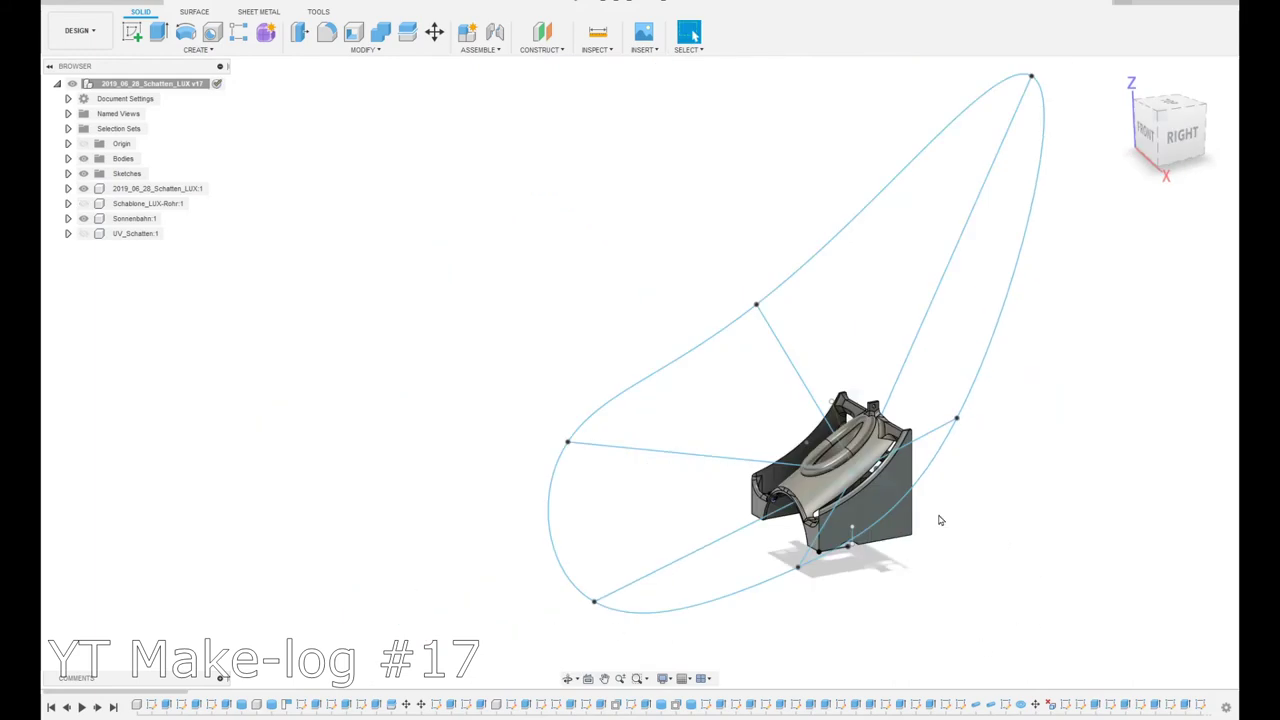
pyautogui.moveTo(913, 552)
pyautogui.mouseDown()
pyautogui.moveTo(968, 537)
pyautogui.moveTo(880, 550)
pyautogui.mouseUp()
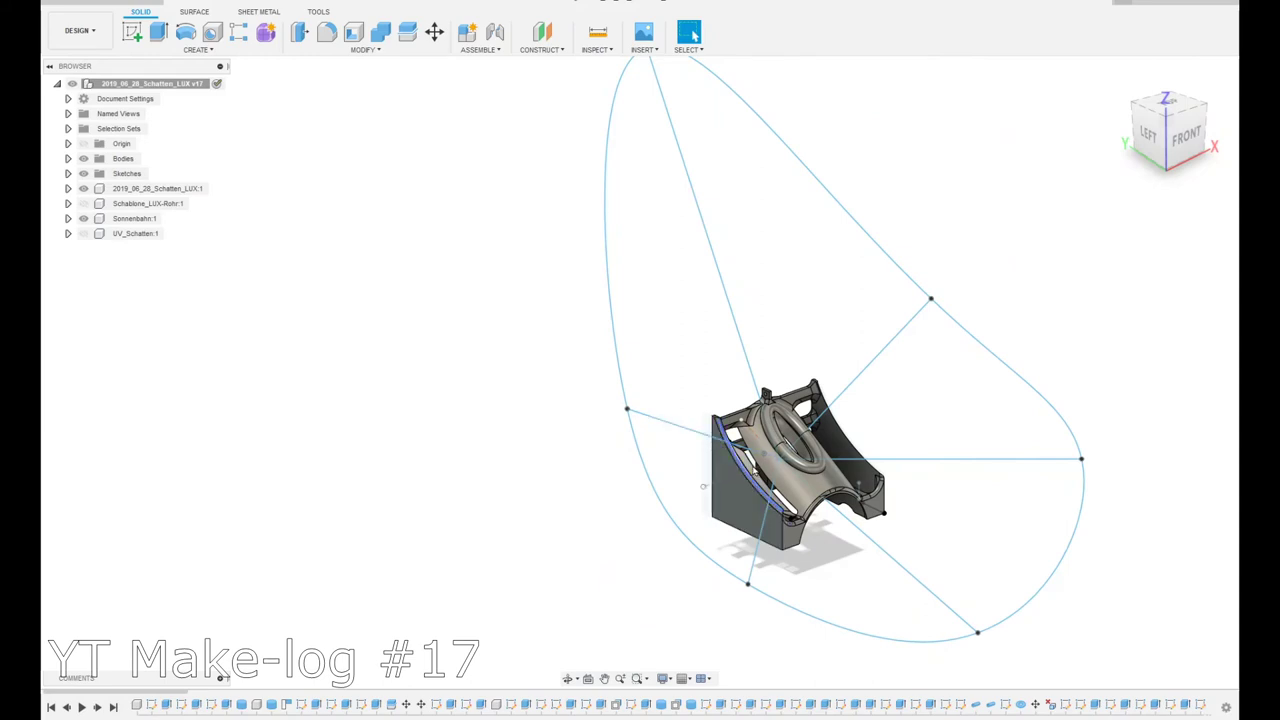
pyautogui.moveTo(971, 552)
pyautogui.mouseDown()
pyautogui.moveTo(814, 337)
pyautogui.moveTo(882, 510)
pyautogui.mouseUp()
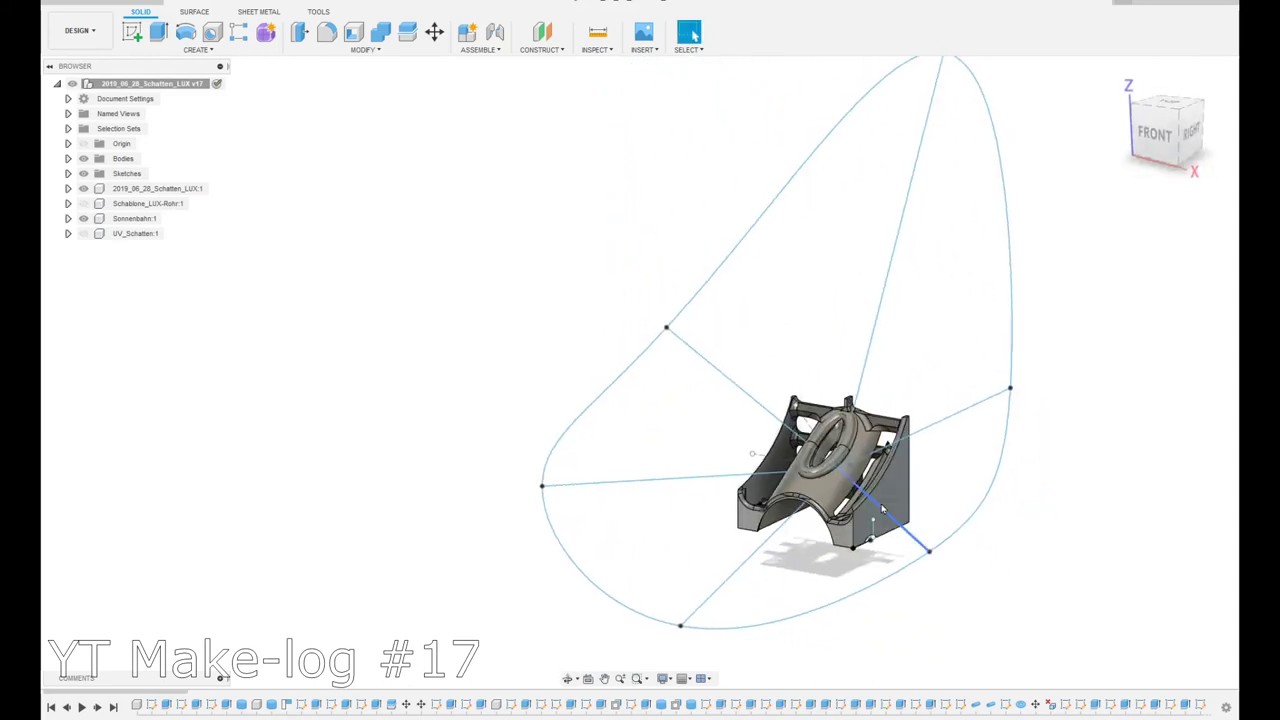
pyautogui.moveTo(730, 563)
pyautogui.mouseDown()
pyautogui.moveTo(694, 529)
pyautogui.moveTo(783, 556)
pyautogui.mouseUp()
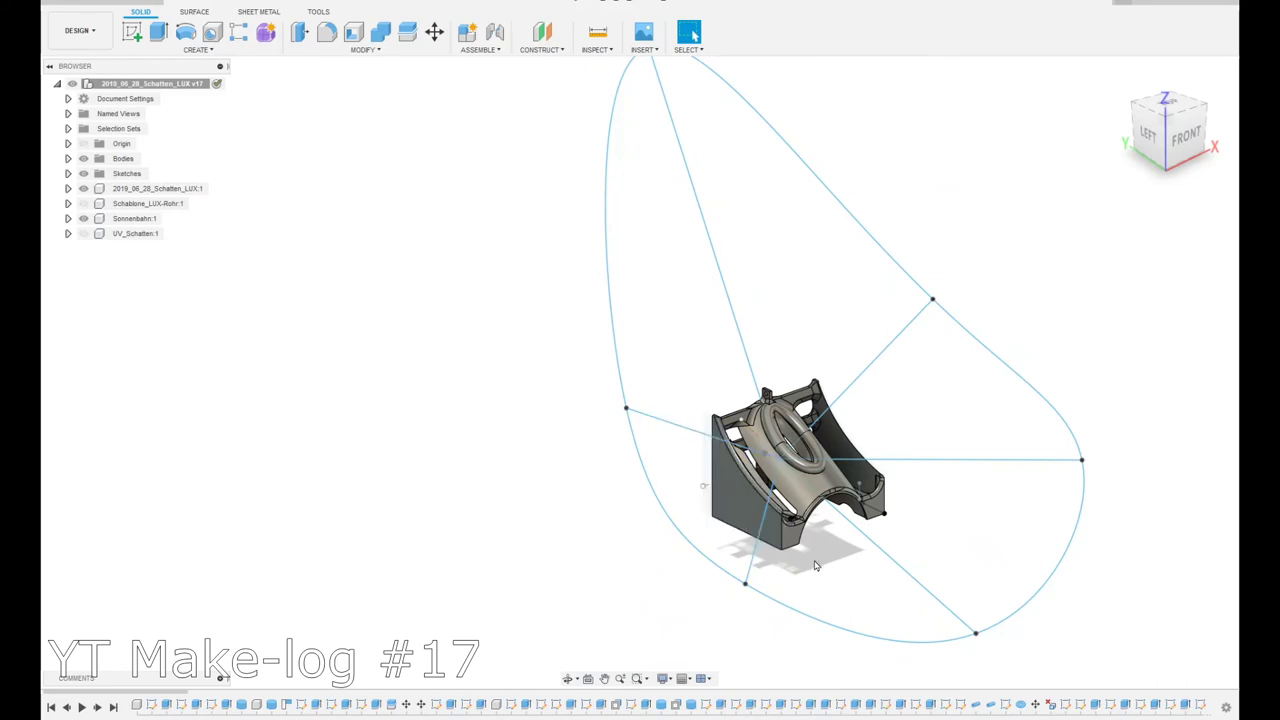
pyautogui.moveTo(815, 566); pyautogui.dragTo(768, 385)
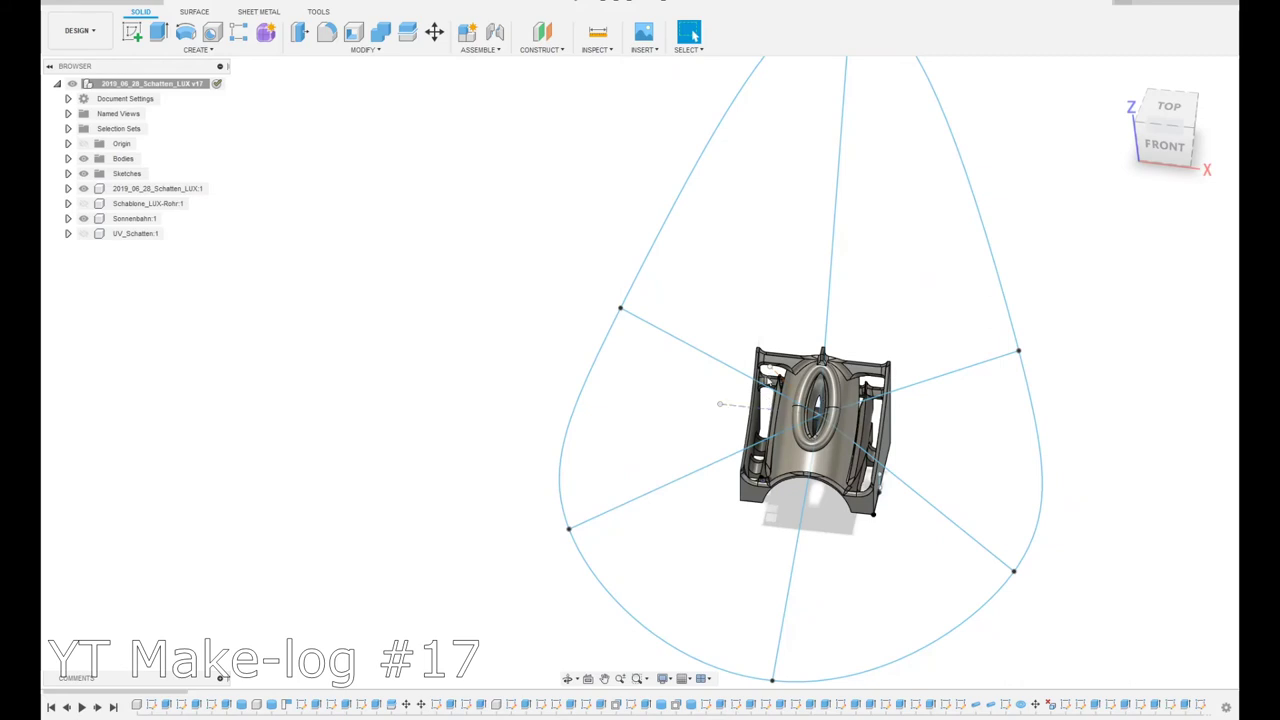
pyautogui.moveTo(780, 512); pyautogui.dragTo(788, 424)
pyautogui.moveTo(911, 565)
pyautogui.mouseDown()
pyautogui.moveTo(923, 540)
pyautogui.moveTo(866, 512)
pyautogui.mouseUp()
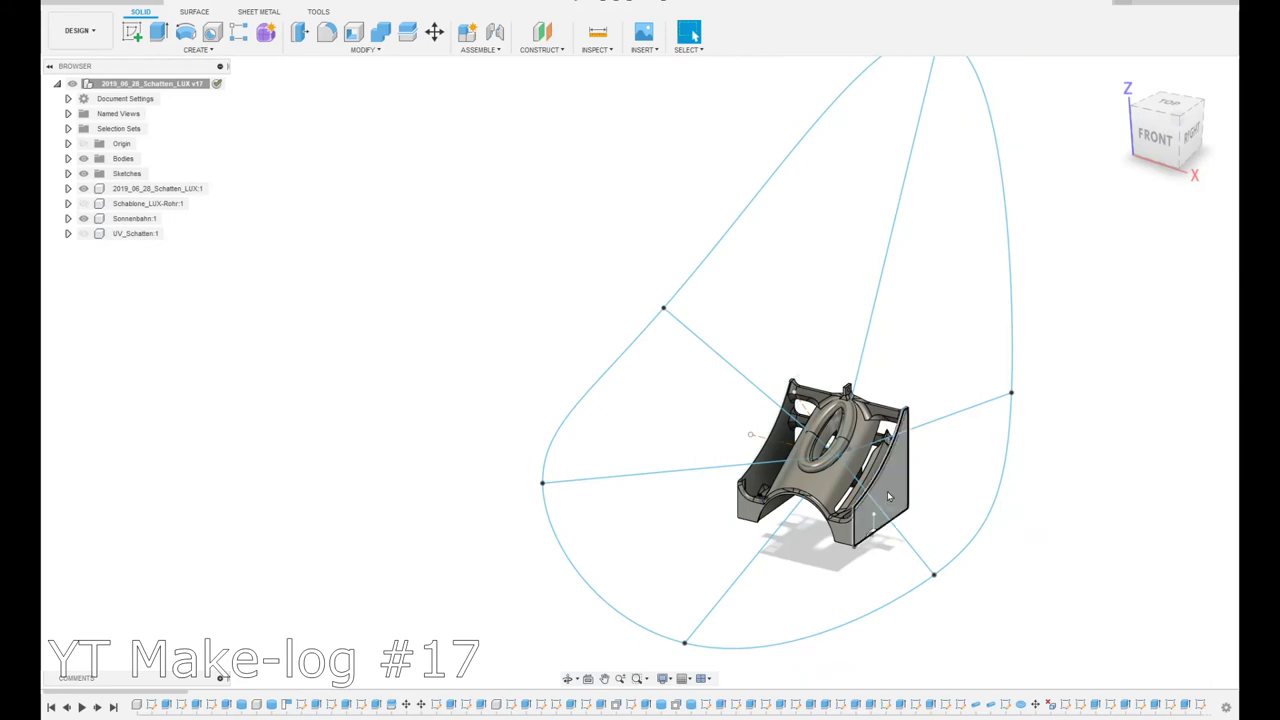
# Step: Examine the shade's right side wall up close, including its curved upper edge and the semicircular notch at its base
pyautogui.moveTo(893, 503); pyautogui.dragTo(1023, 240)
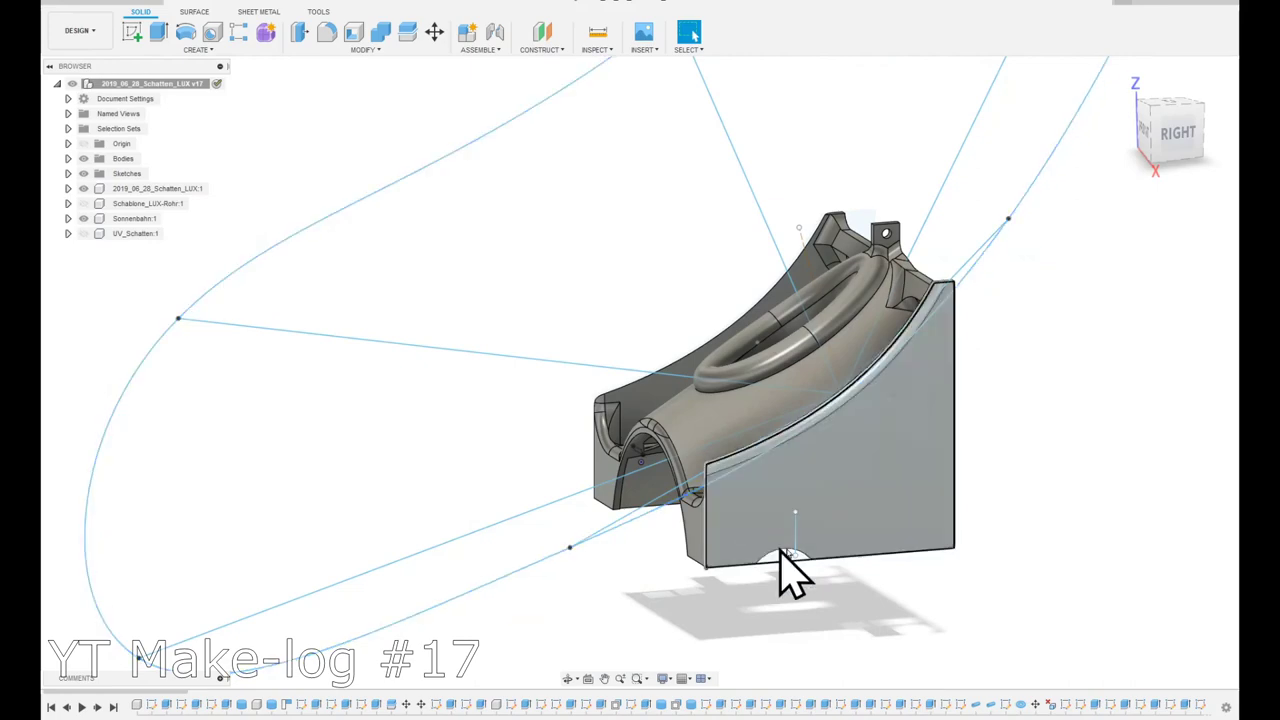
pyautogui.moveTo(935, 568); pyautogui.dragTo(935, 540)
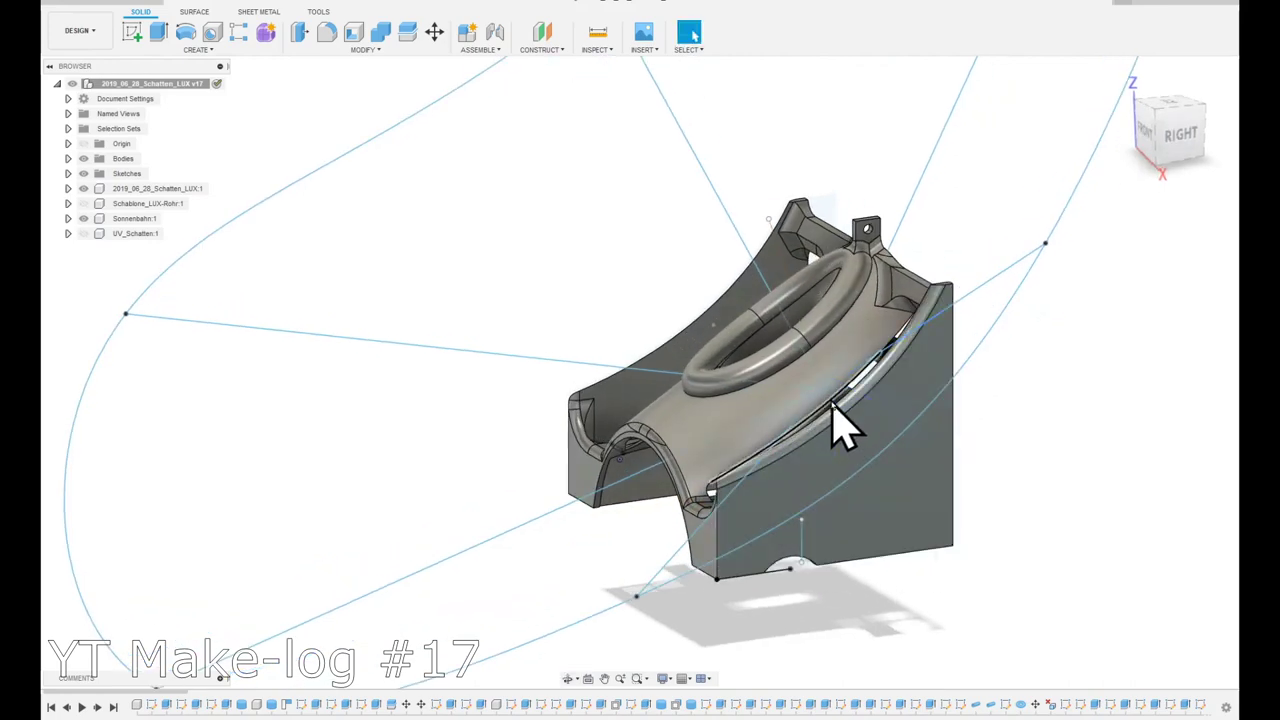
pyautogui.moveTo(889, 566); pyautogui.dragTo(917, 574)
pyautogui.scroll(-3, 917, 574)
pyautogui.scroll(-2, 957, 623)
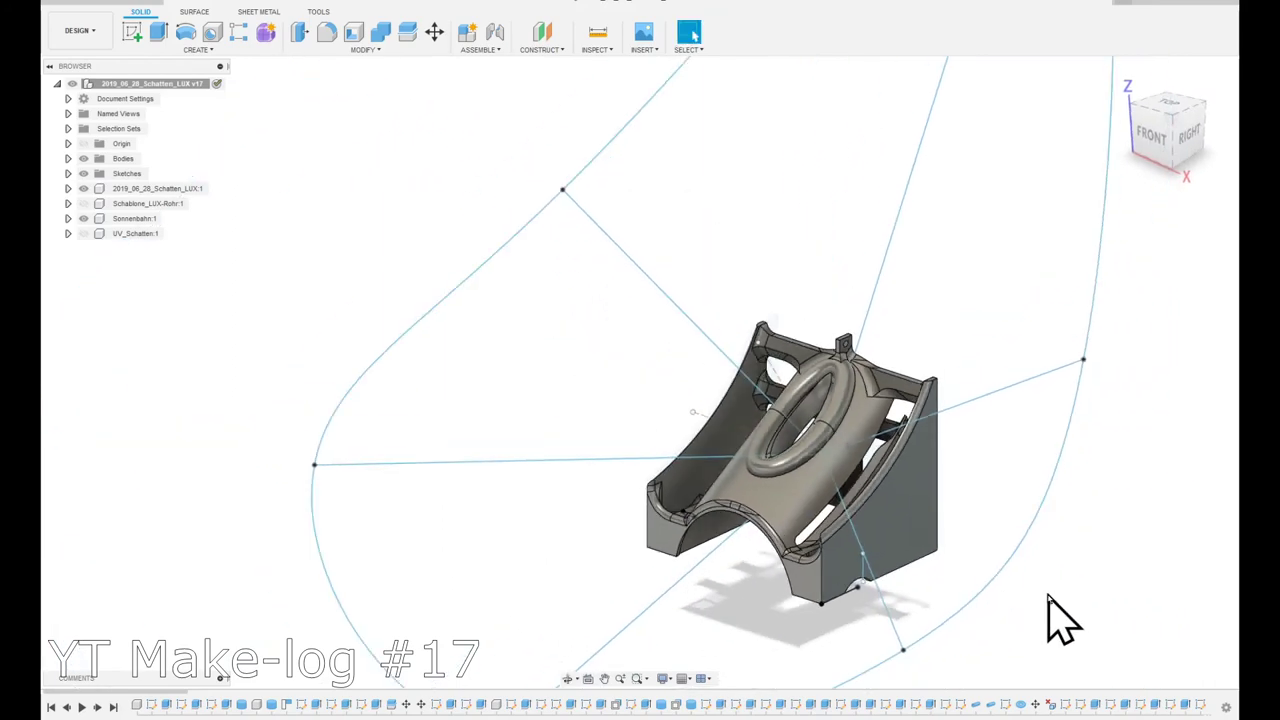
# Step: Examine the oval opening and its raised rim on the shade's tube from the front and right, and return to the overall view
pyautogui.moveTo(1048, 597); pyautogui.dragTo(634, 520)
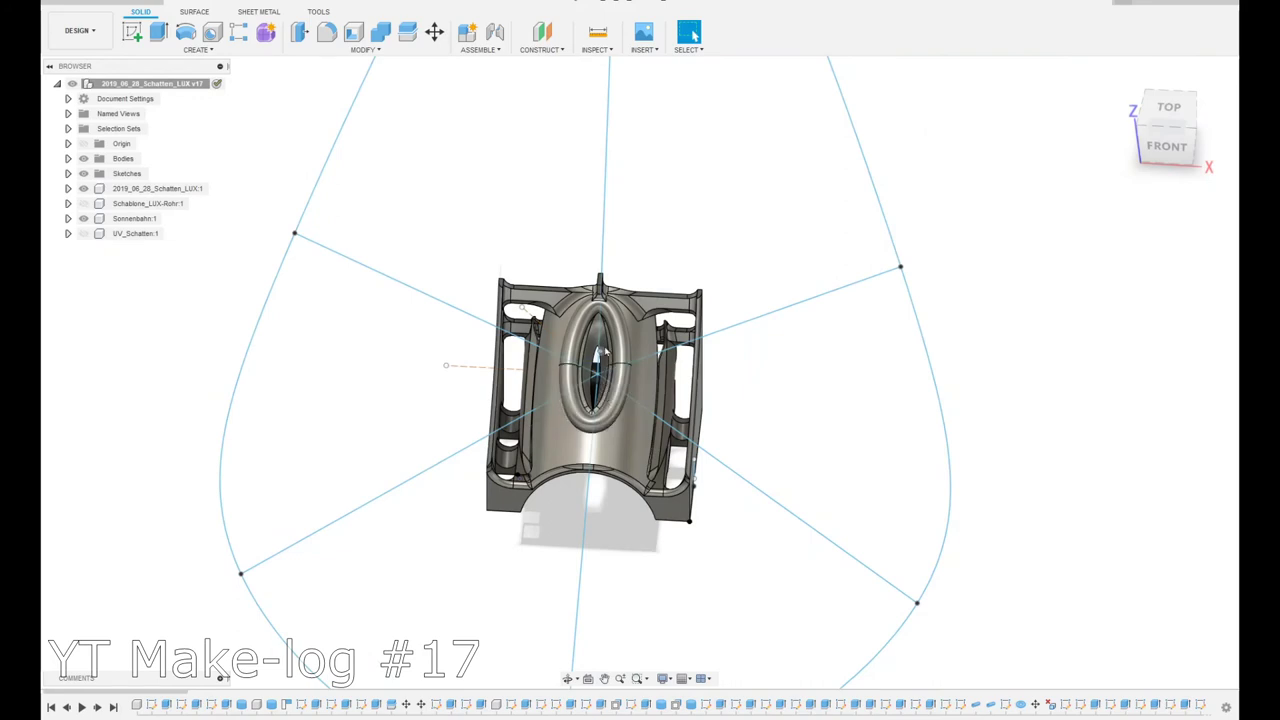
pyautogui.scroll(3, 595, 370)
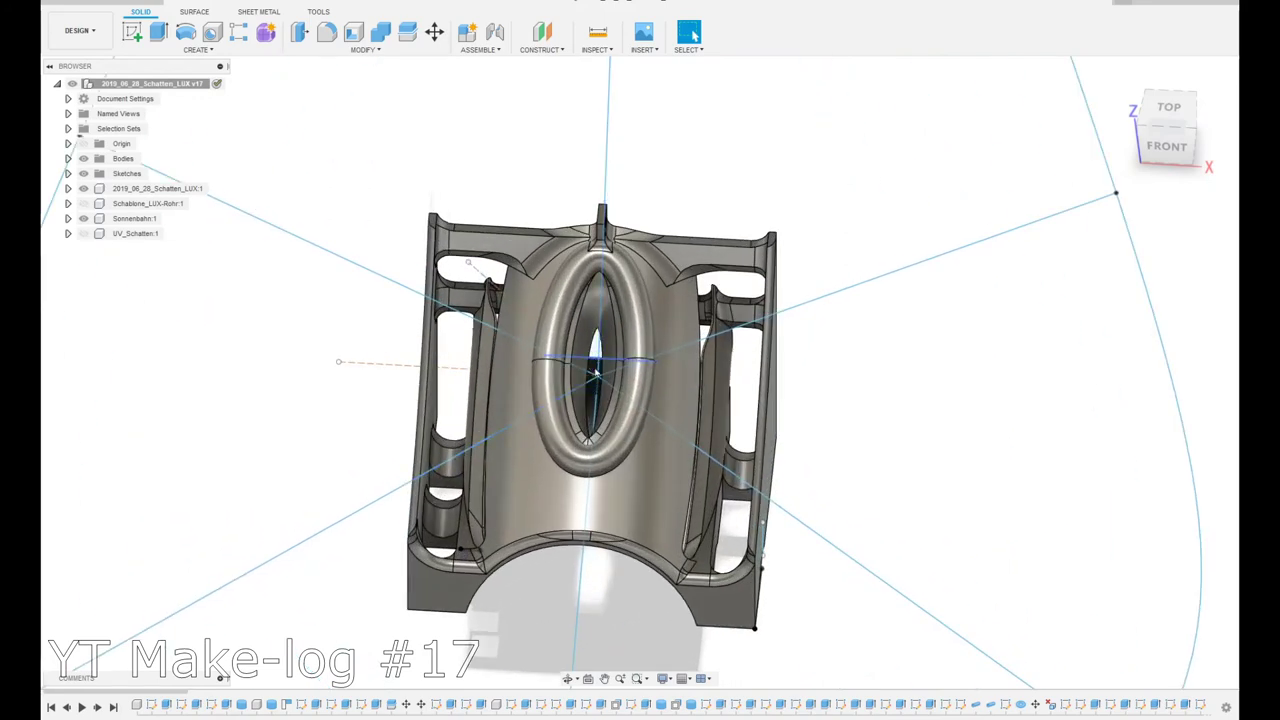
pyautogui.moveTo(595, 372); pyautogui.dragTo(597, 488)
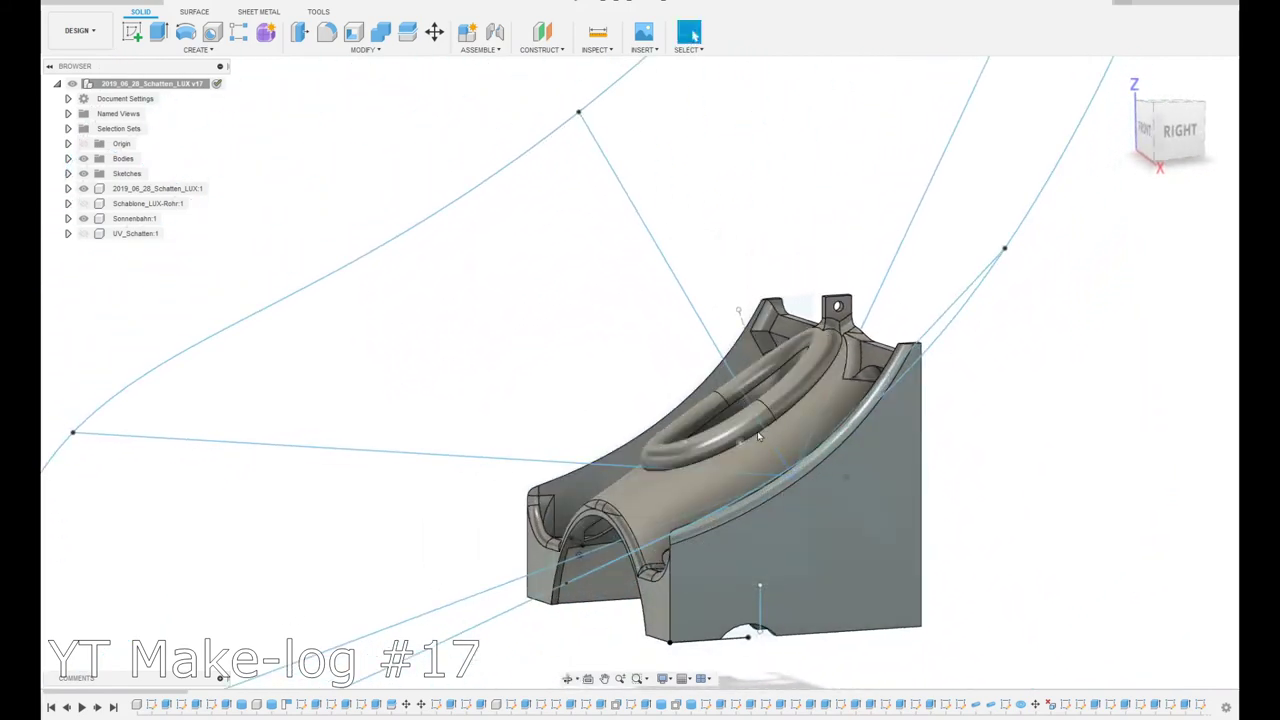
pyautogui.moveTo(758, 436)
pyautogui.mouseDown()
pyautogui.moveTo(766, 450)
pyautogui.moveTo(752, 448)
pyautogui.mouseUp()
pyautogui.press('Escape')
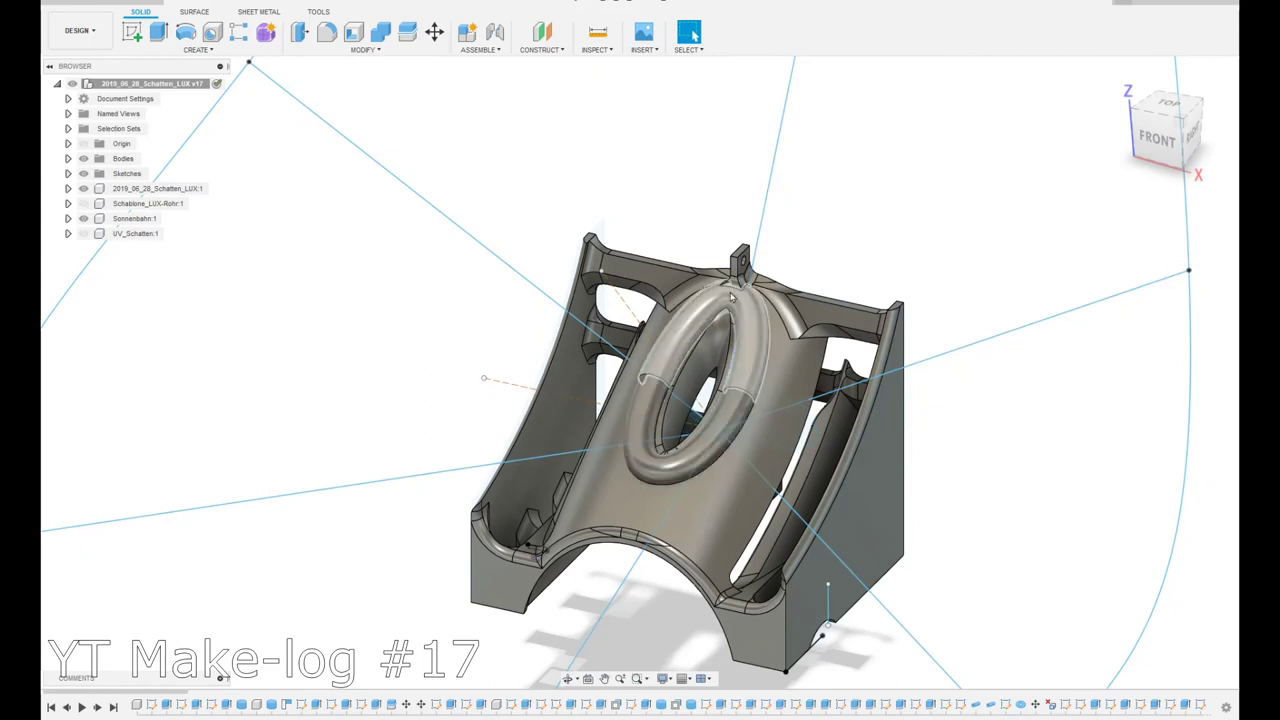
pyautogui.press('F6')
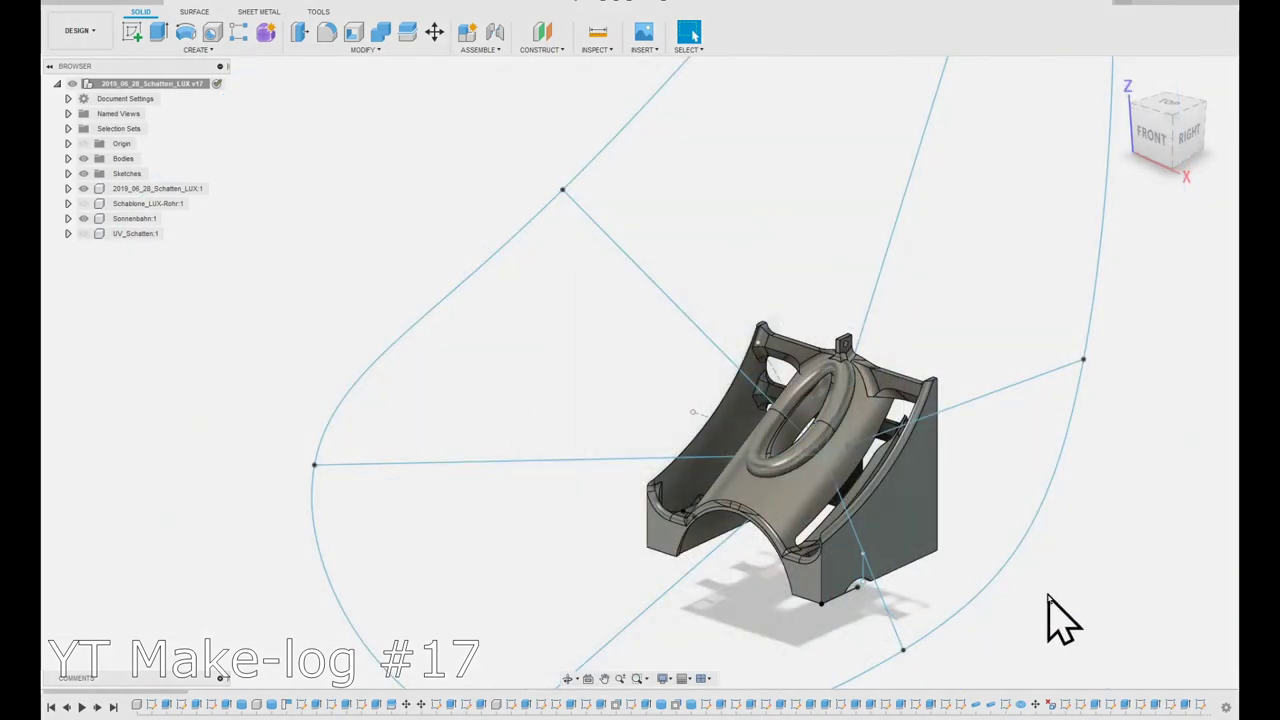